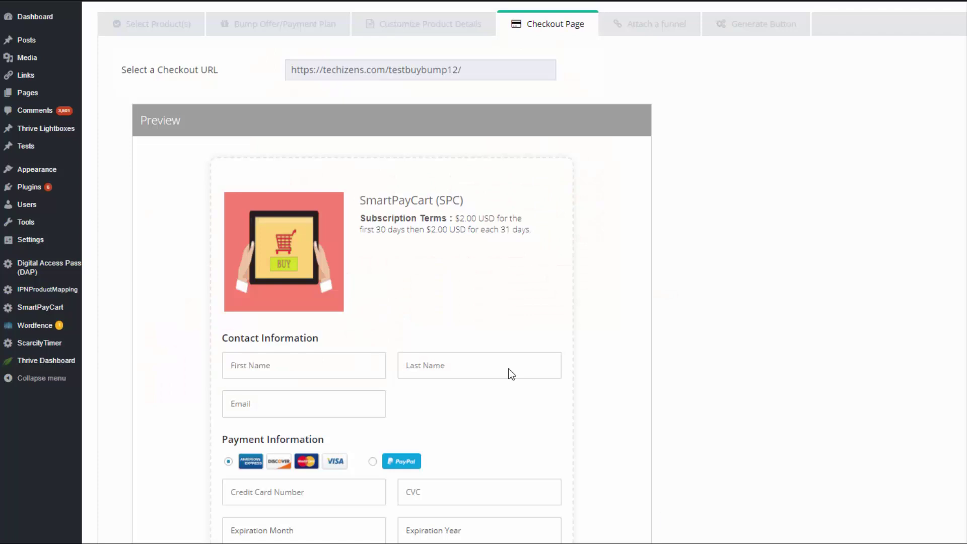
Step: Review the checkout page preview down to its bump offers and order total
scroll(508, 369, down, 5)
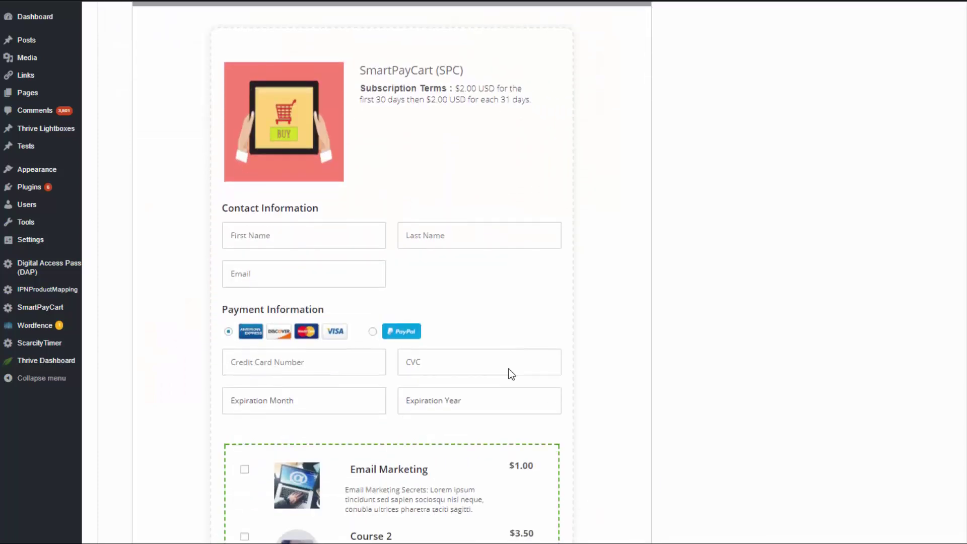
scroll(509, 369, down, 1)
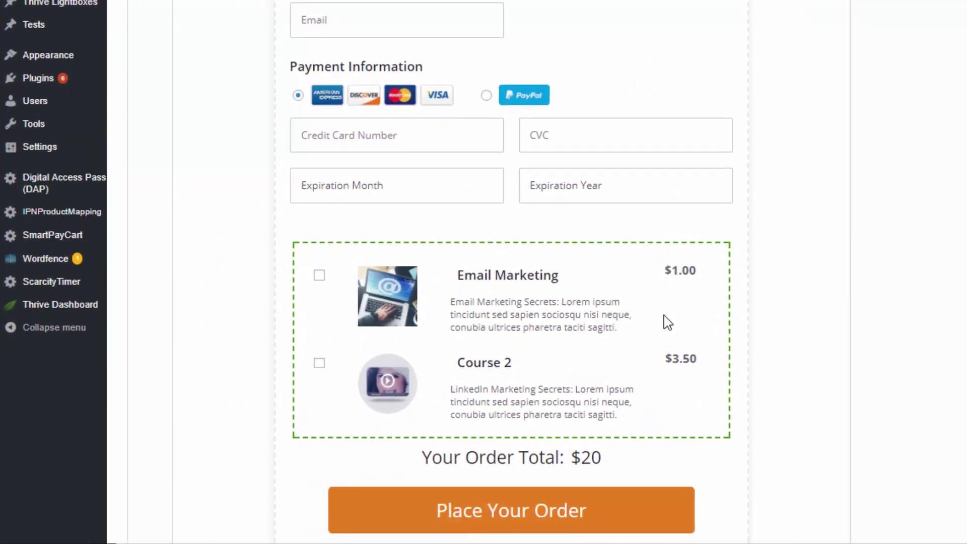
scroll(667, 322, down, 3)
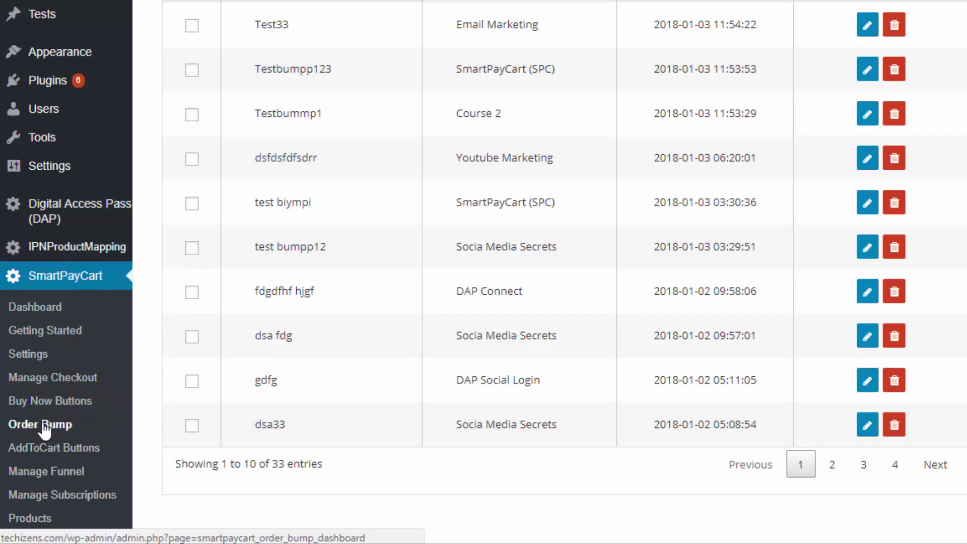
Step: Add a new order bump and name it orderbump-demo
scroll(353, 300, up, 3)
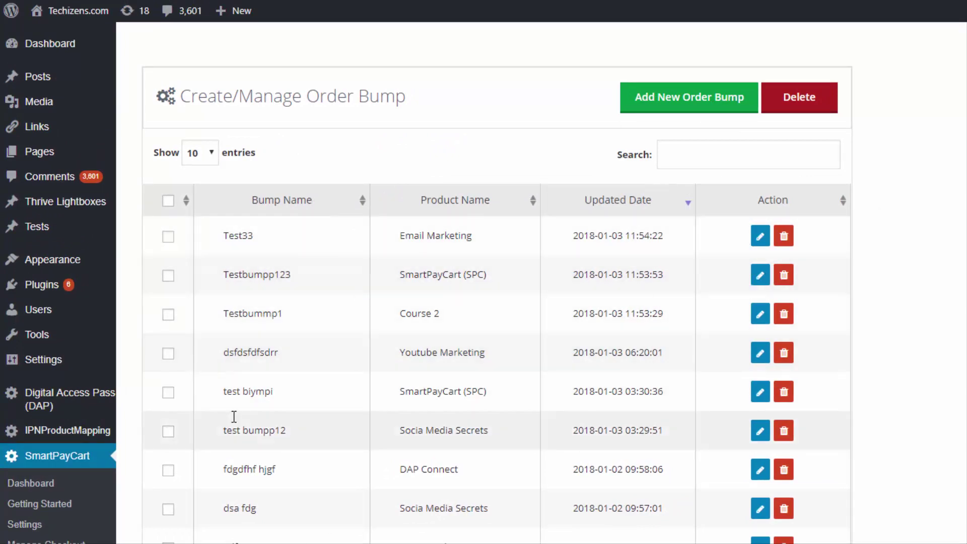
click(685, 101)
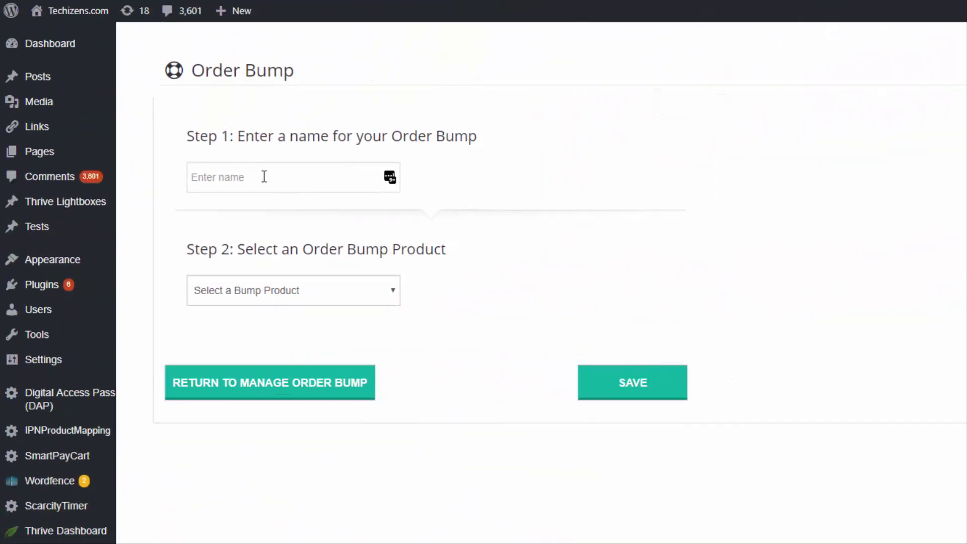
click(264, 176)
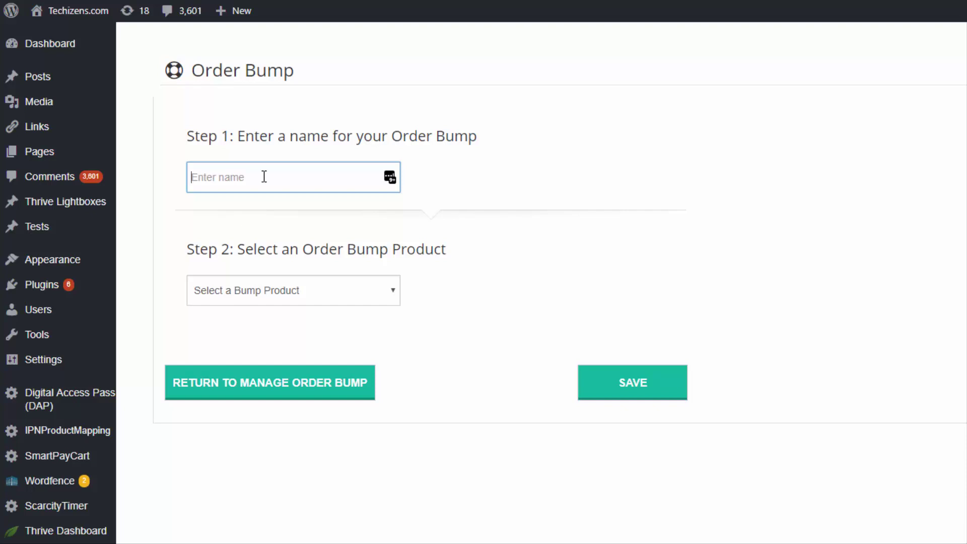
text(orderbump demo)
Step: Select Email Marketing as the order bump product
click(346, 285)
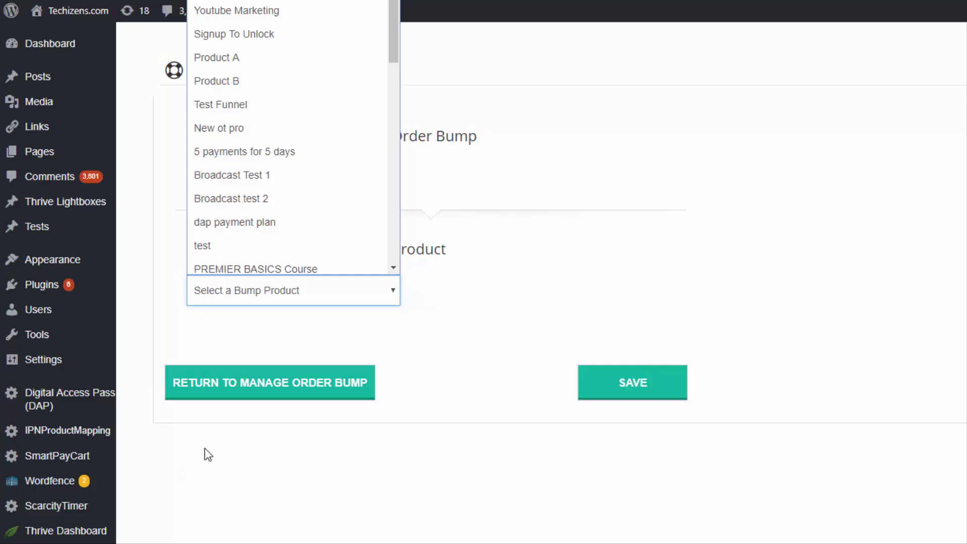
click(293, 451)
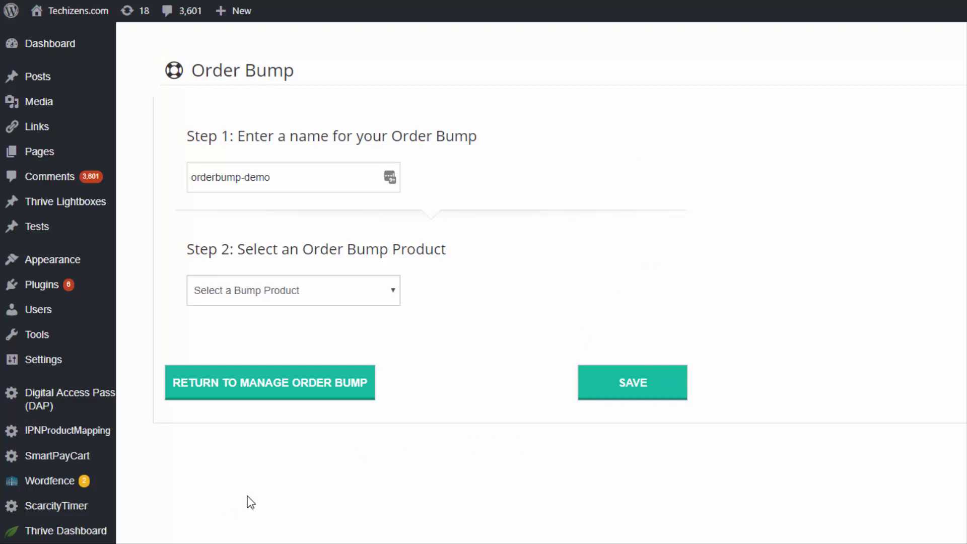
mouse_move(113, 462)
click(360, 285)
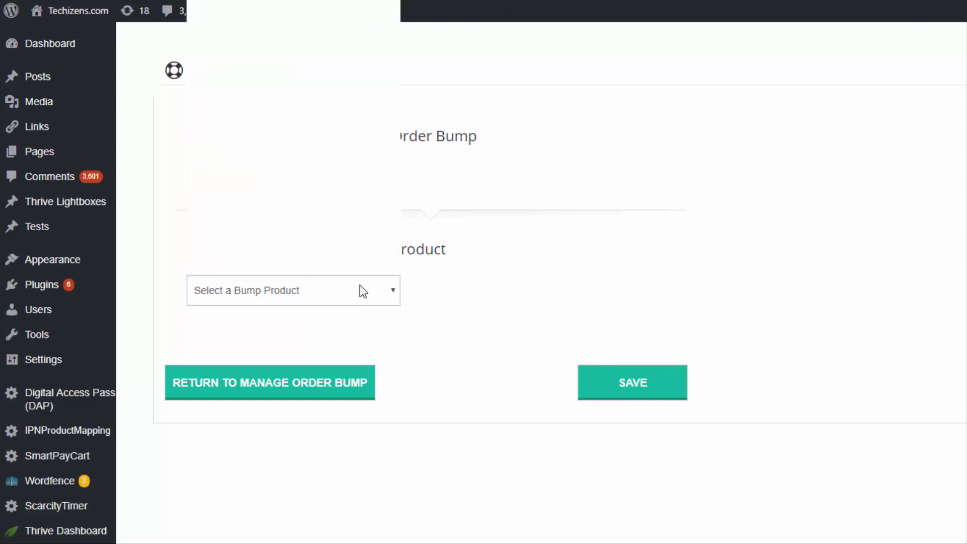
key(Down)
key(Return)
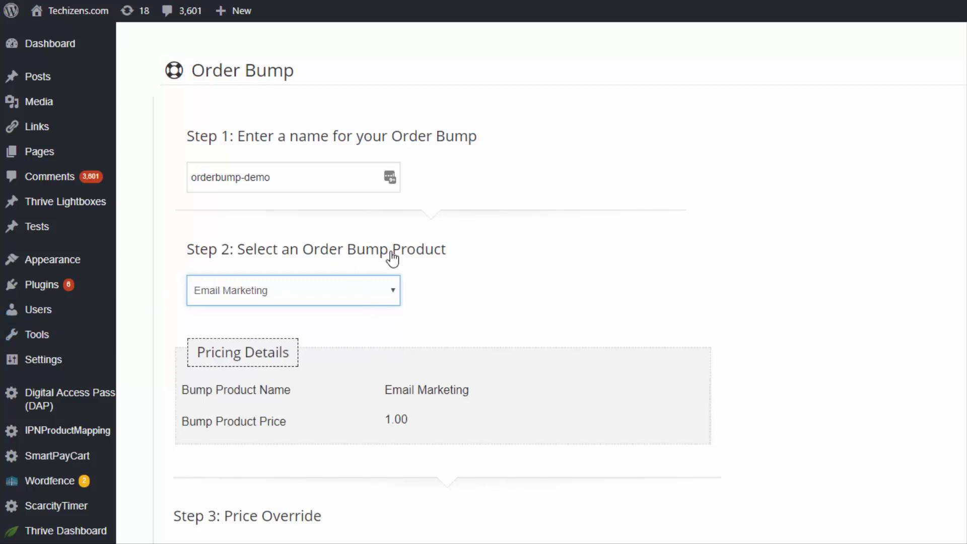
Step: Try the DAP price override for the bump product with Yes, and return it to No
scroll(429, 317, down, 2)
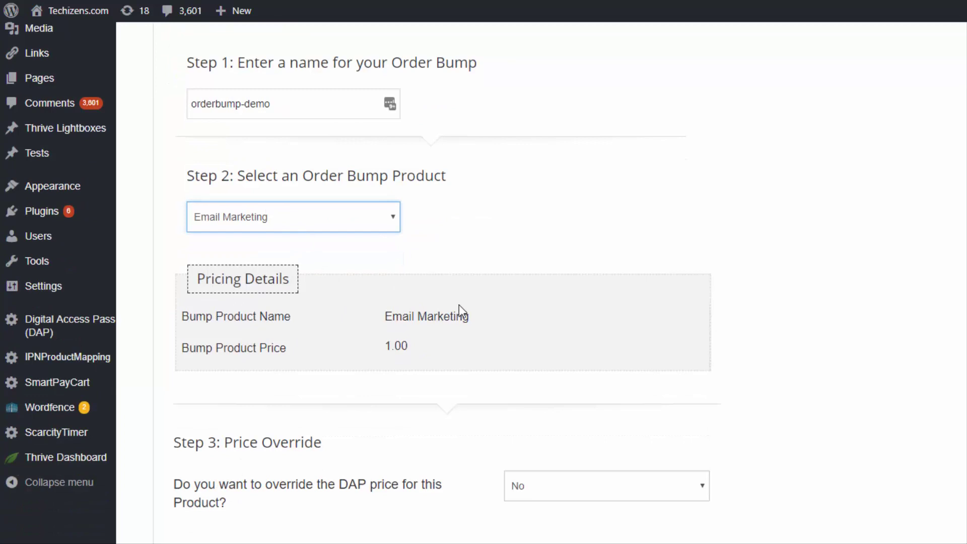
scroll(309, 287, down, 4)
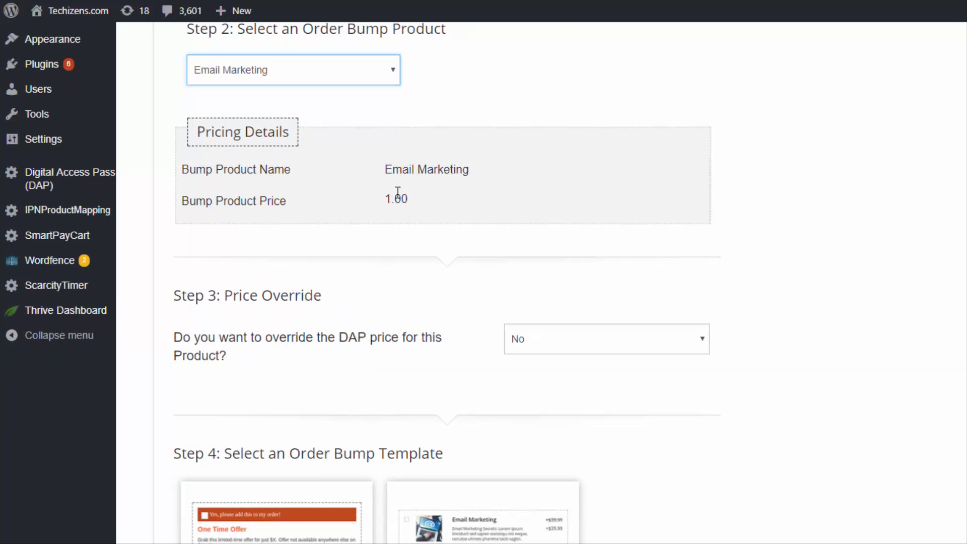
click(538, 345)
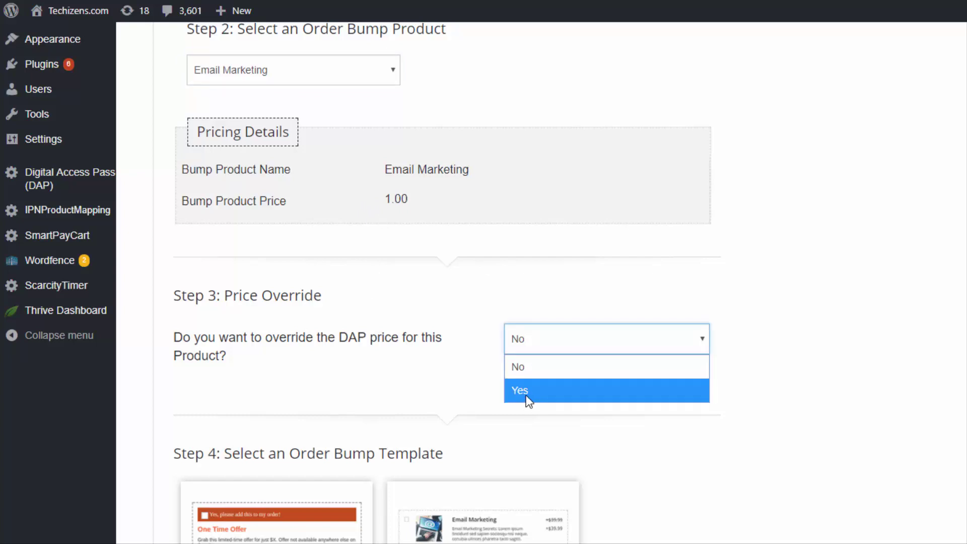
click(526, 397)
click(579, 373)
key(Tab)
click(573, 350)
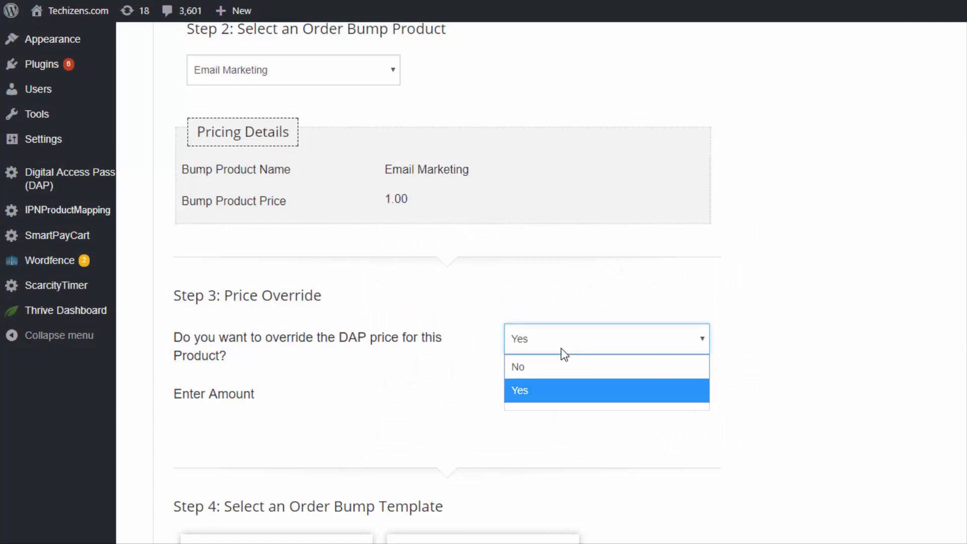
click(546, 382)
key(alt+Down)
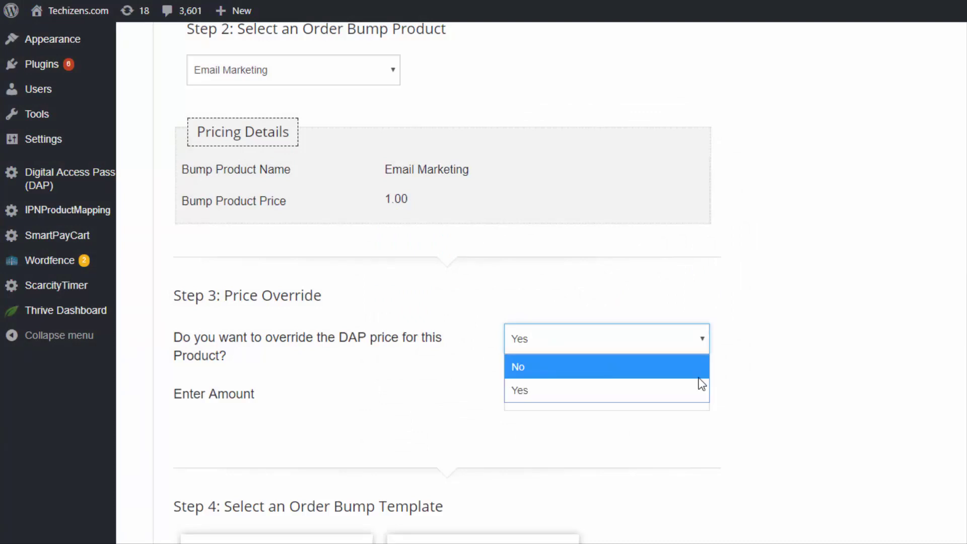
click(614, 370)
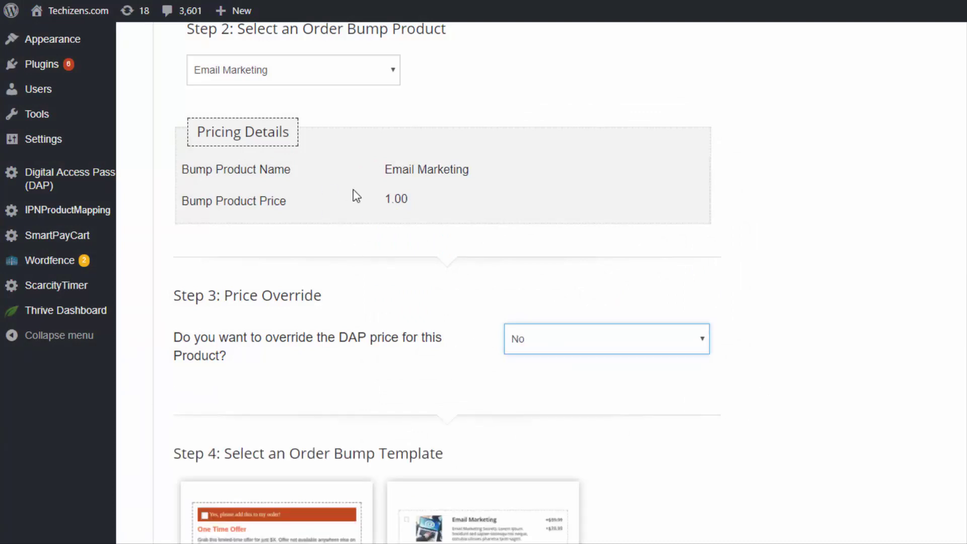
Step: Choose Template2 as the order bump template to customize
scroll(347, 288, down, 3)
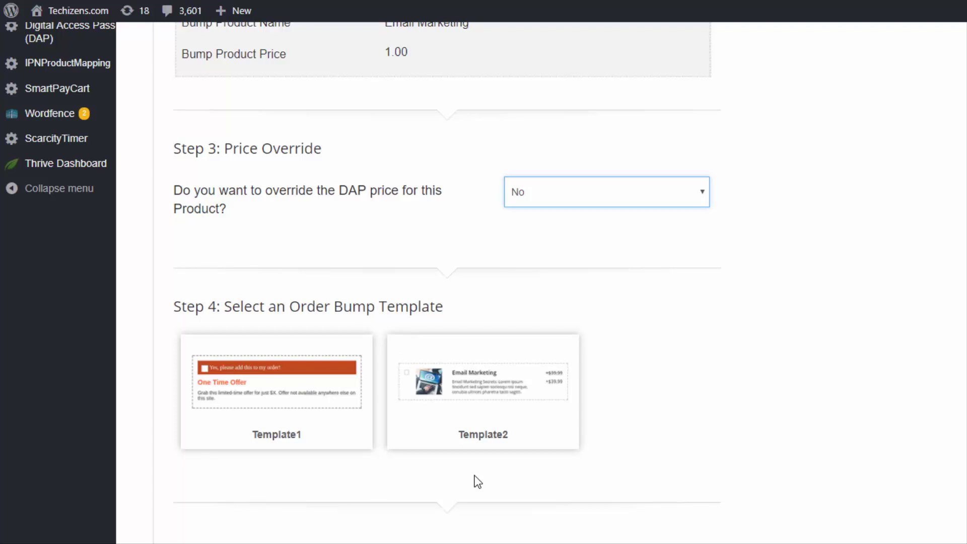
mouse_move(520, 437)
mouse_move(399, 371)
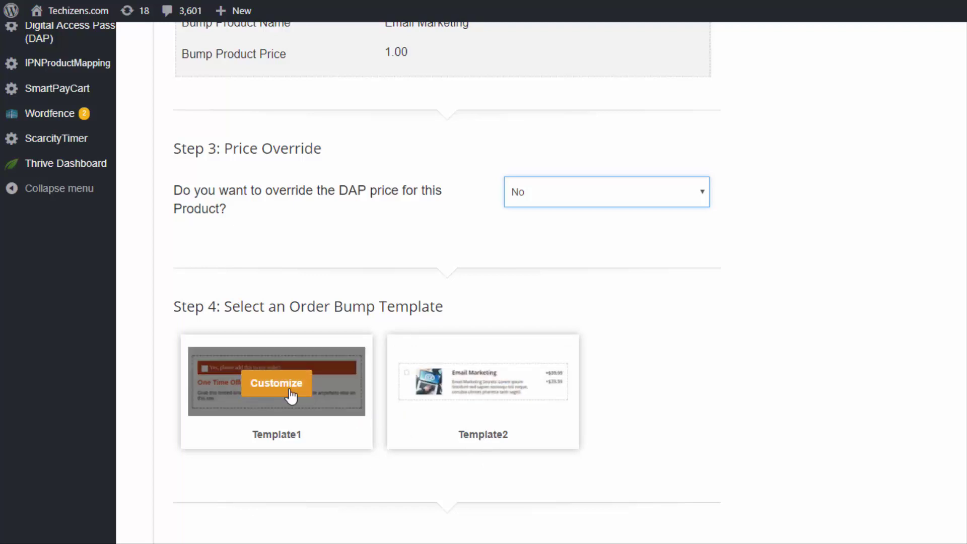
click(467, 392)
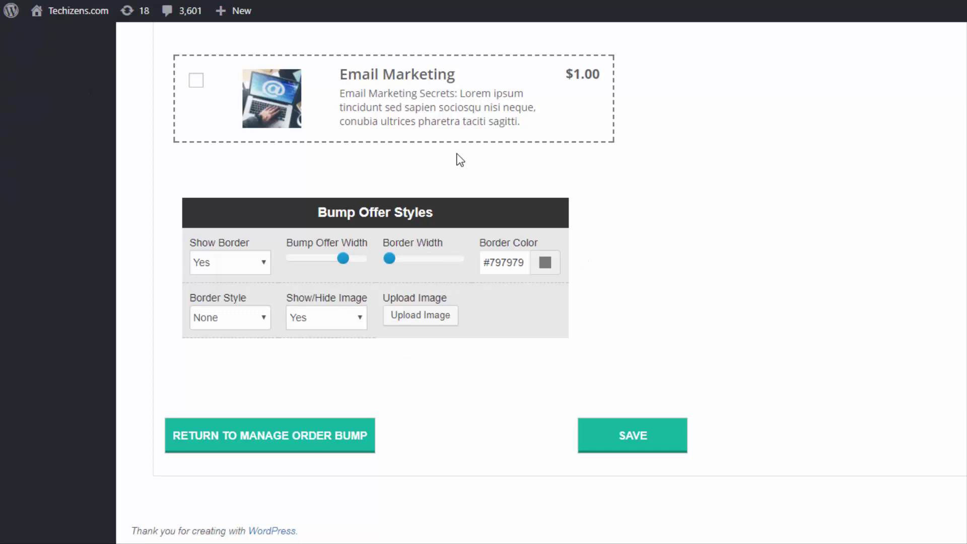
Step: Open the Email Marketing offer's title and description for inline editing, leaving the text as it is
scroll(533, 221, up, 6)
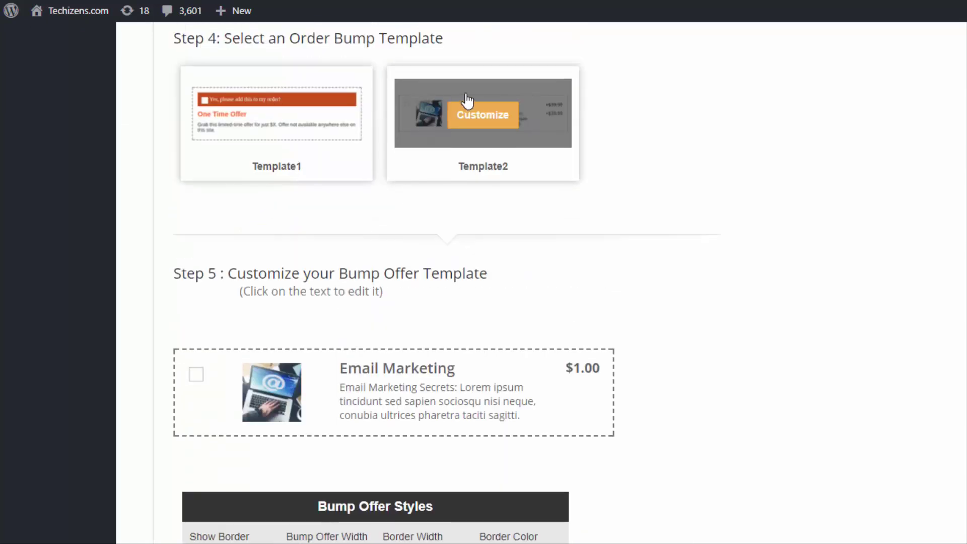
scroll(397, 291, down, 3)
scroll(321, 243, down, 2)
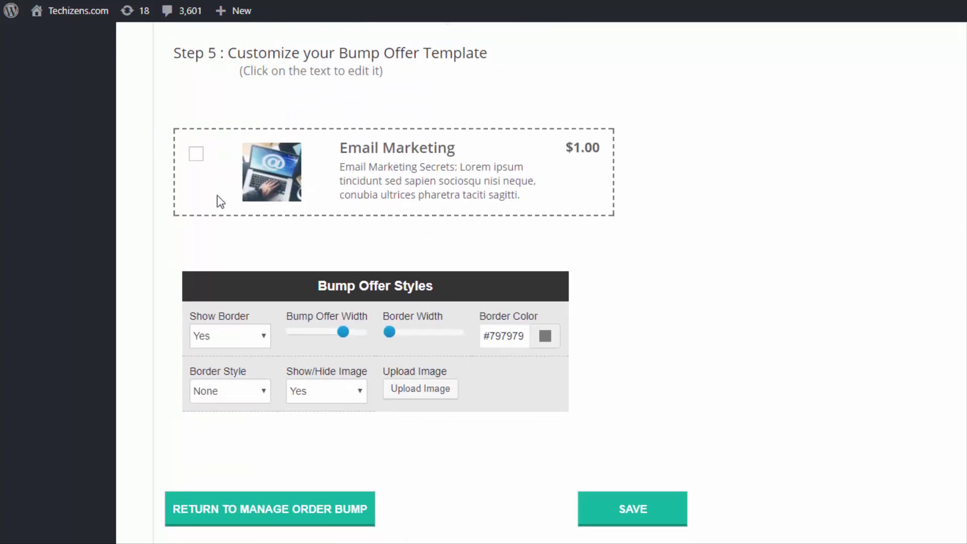
click(346, 149)
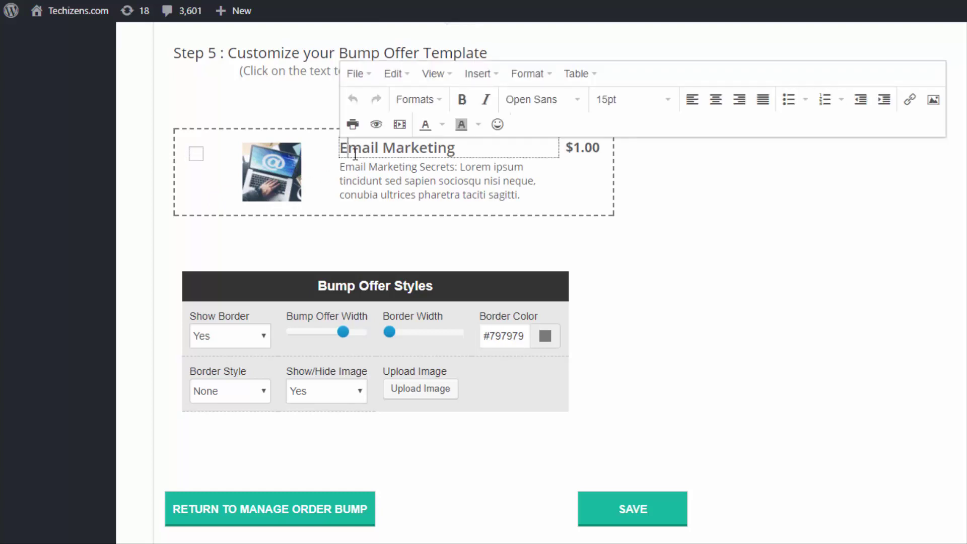
click(389, 174)
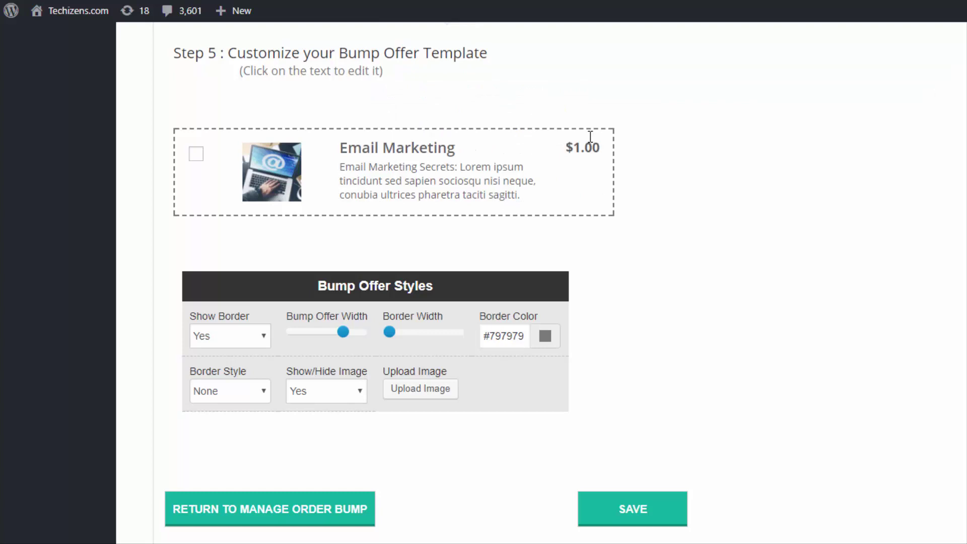
click(429, 146)
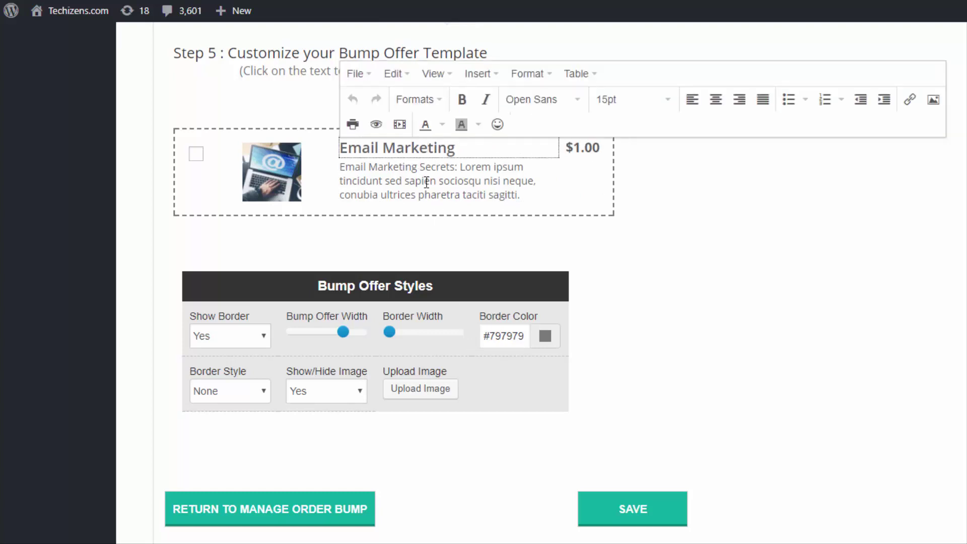
click(425, 180)
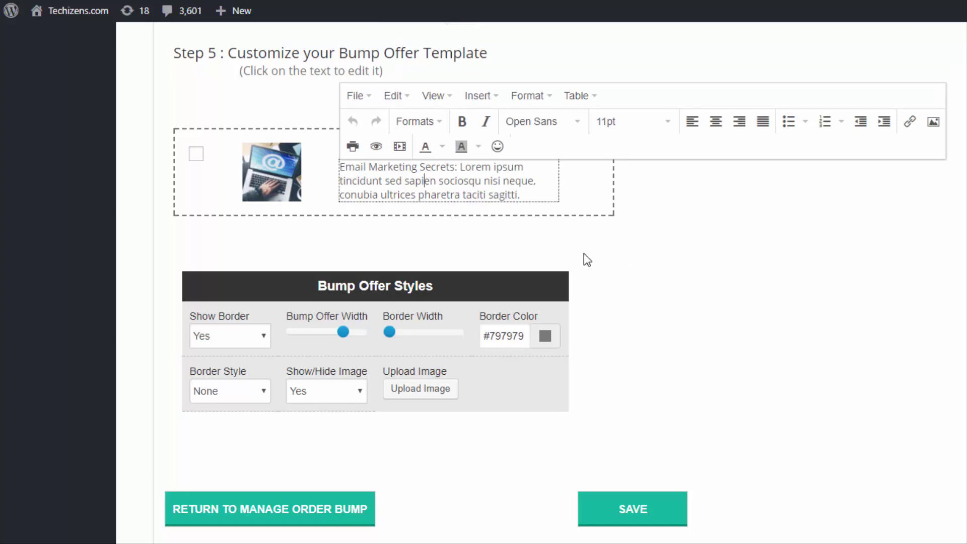
click(733, 272)
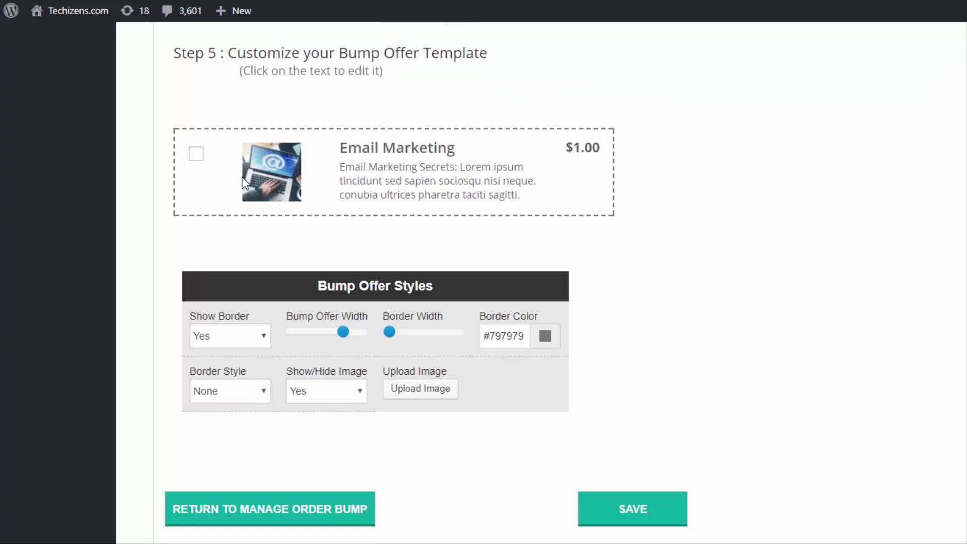
Step: Try hiding the bump offer's image, and show it again
click(339, 398)
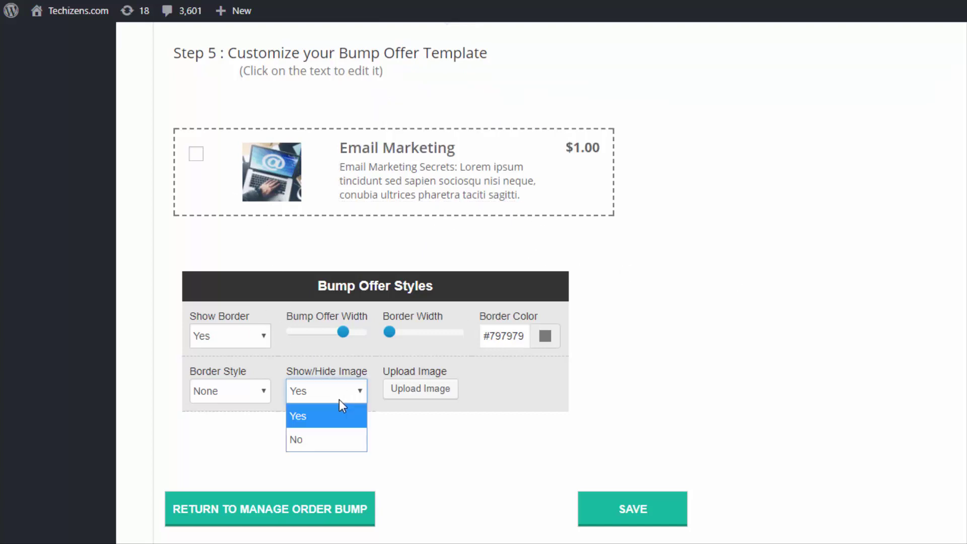
click(317, 439)
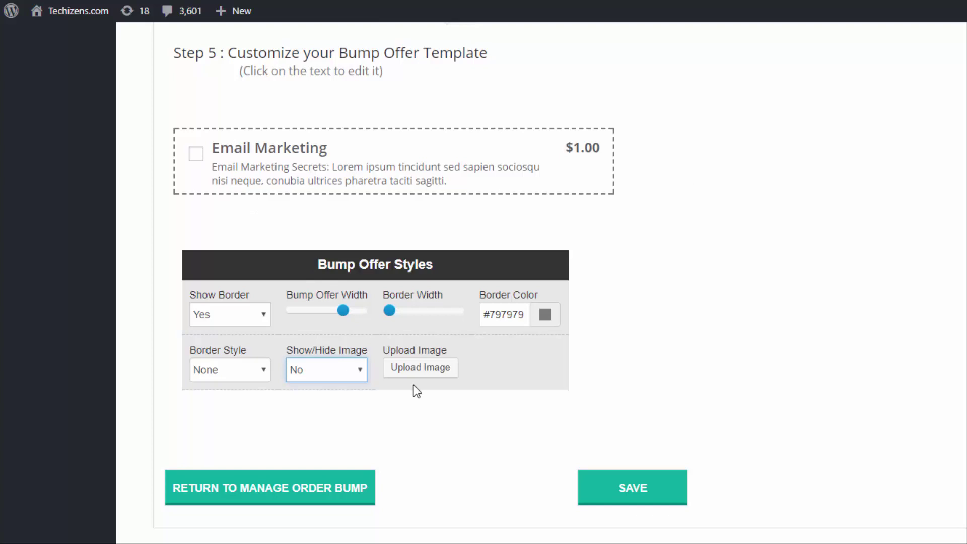
click(335, 375)
click(328, 395)
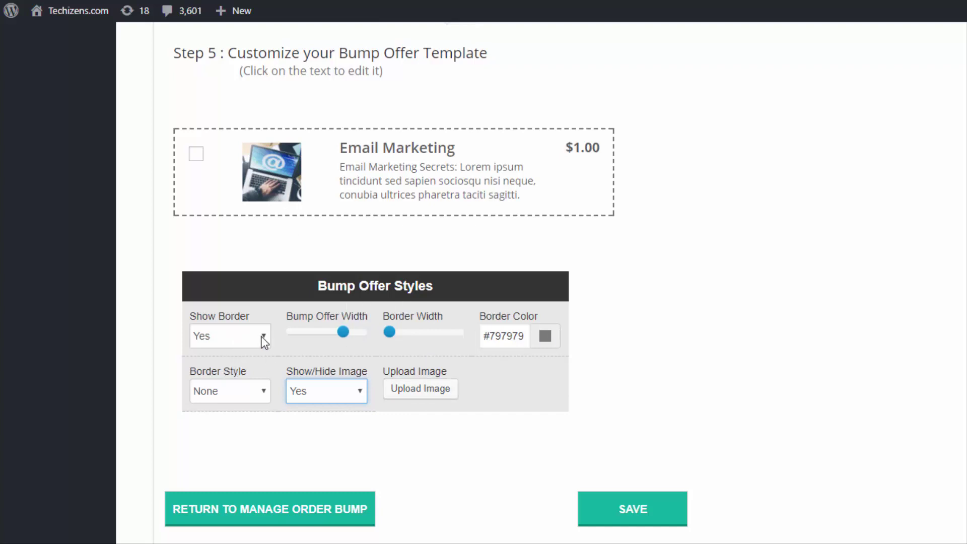
Step: Widen the bump offer slightly and restyle its border with width 3 and color #352995
drag(345, 335, 396, 334)
mouse_move(391, 337)
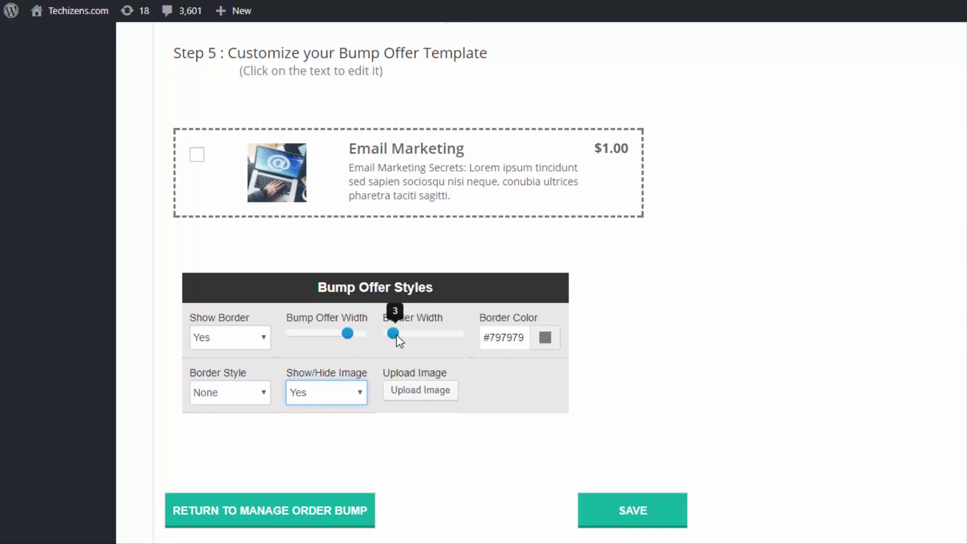
click(545, 339)
click(513, 390)
Step: Try the Dashed and Dotted border styles on the bump offer, and settle on Solid
click(230, 392)
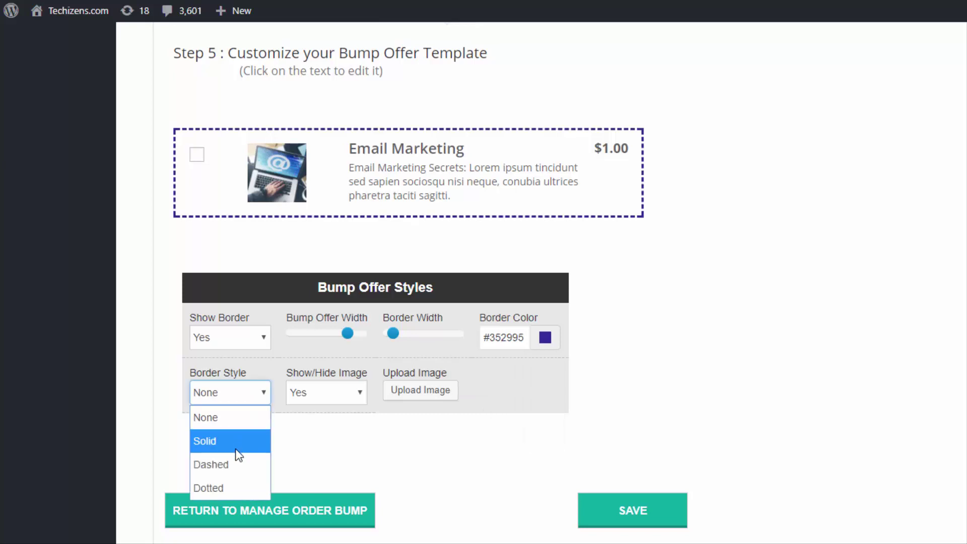
click(238, 463)
key(alt+Down)
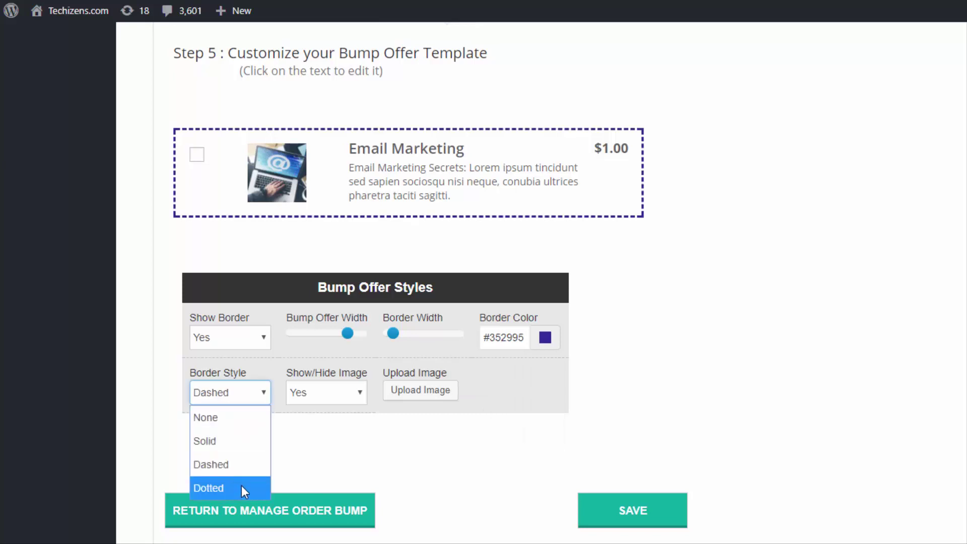
click(239, 486)
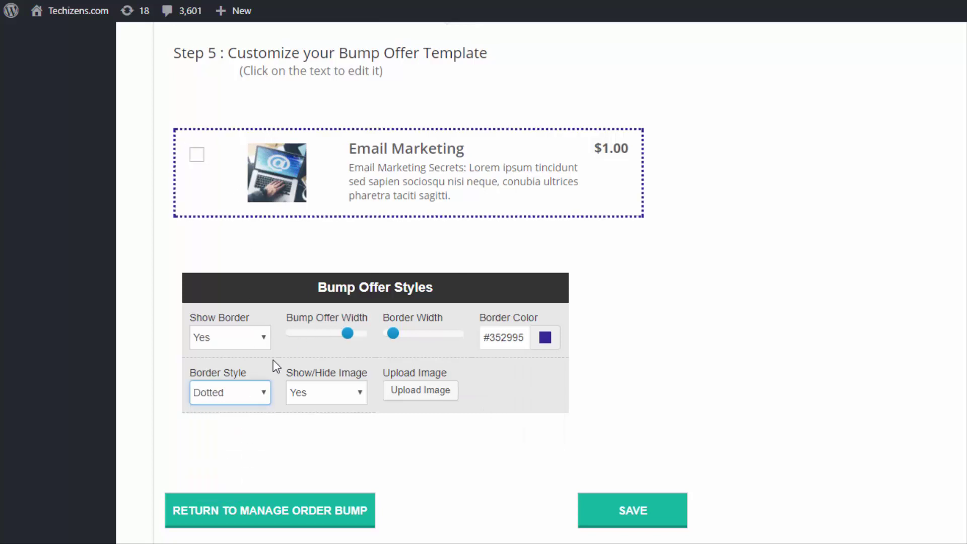
click(254, 393)
click(244, 439)
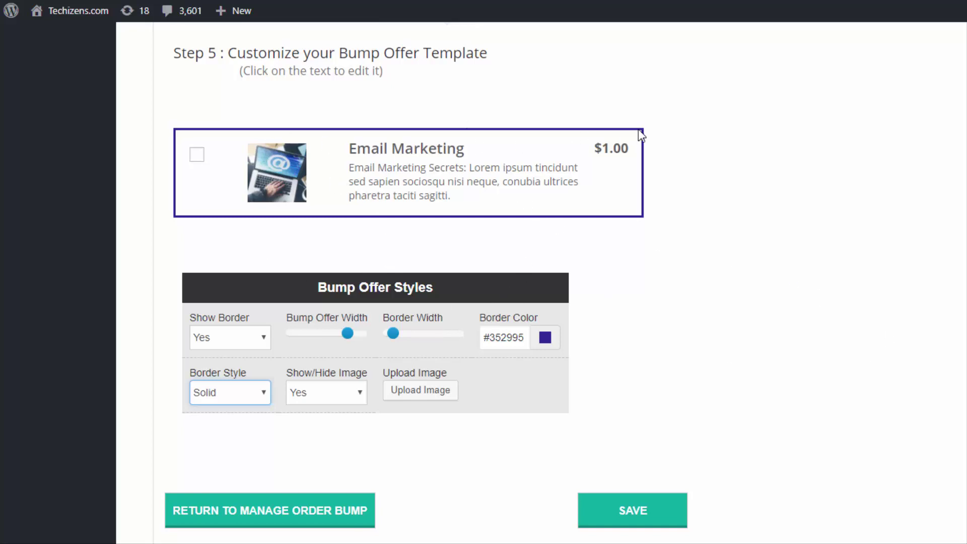
click(412, 168)
click(474, 211)
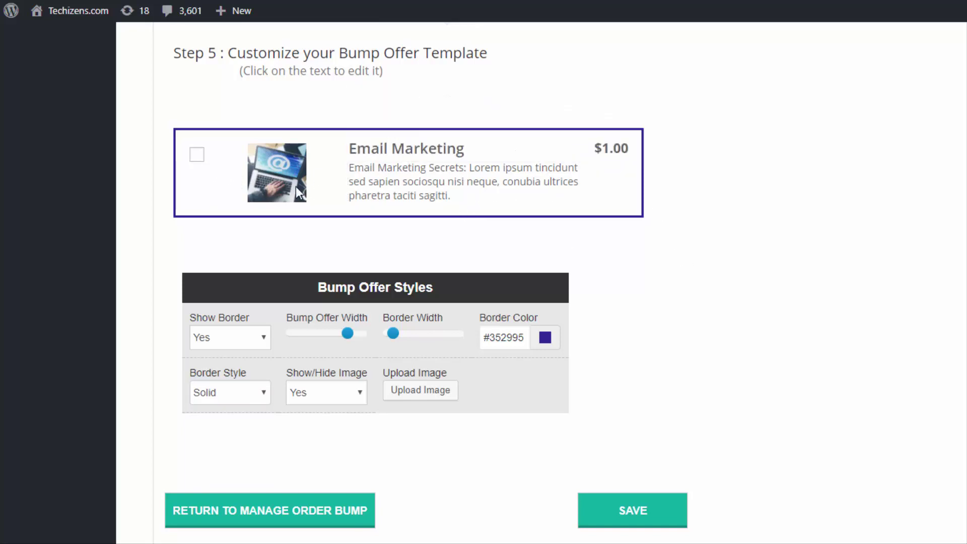
Step: Save the Email Marketing order bump with its customized offer template
click(625, 512)
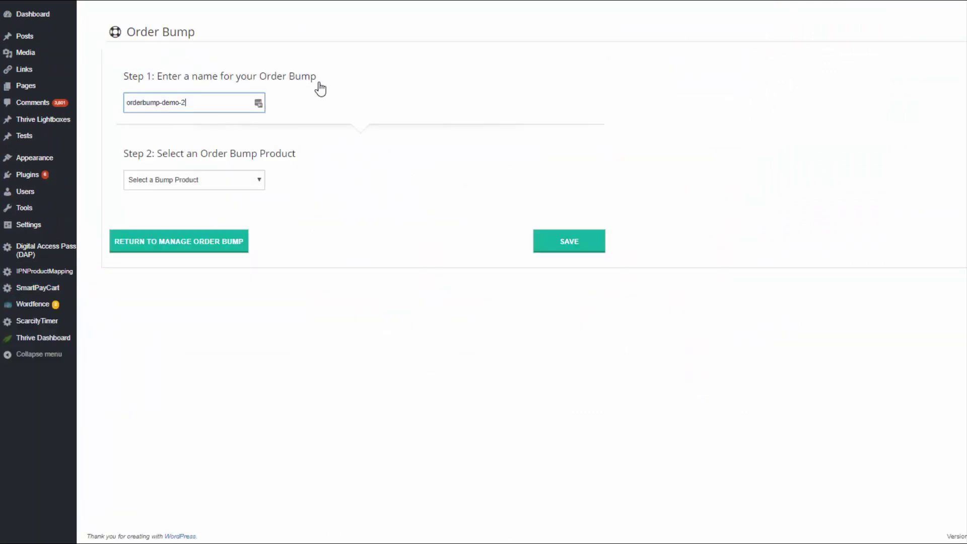
Step: Set Course 2 as the product for orderbump-demo-2, apply Template2, and save the order bump
click(191, 182)
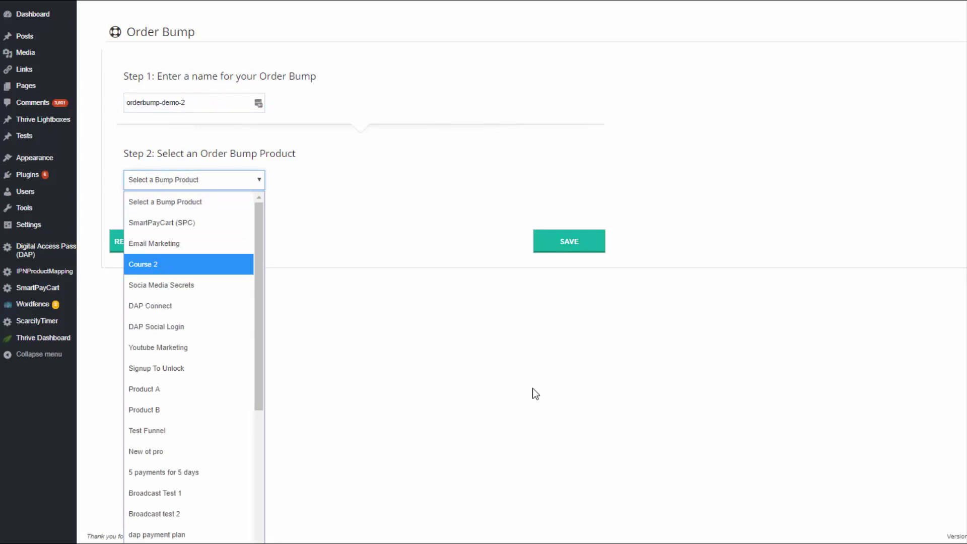
key(Return)
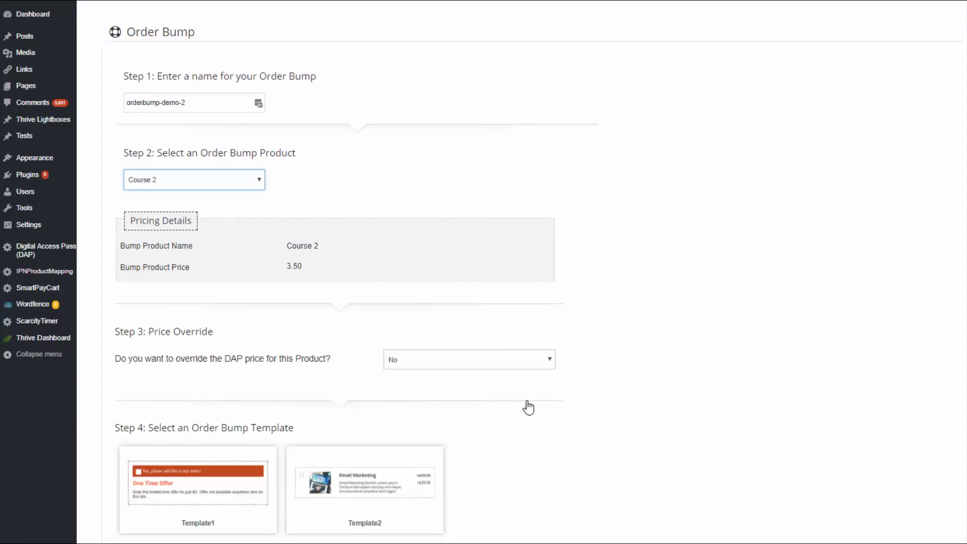
scroll(539, 410, down, 3)
scroll(531, 439, down, 1)
mouse_move(378, 347)
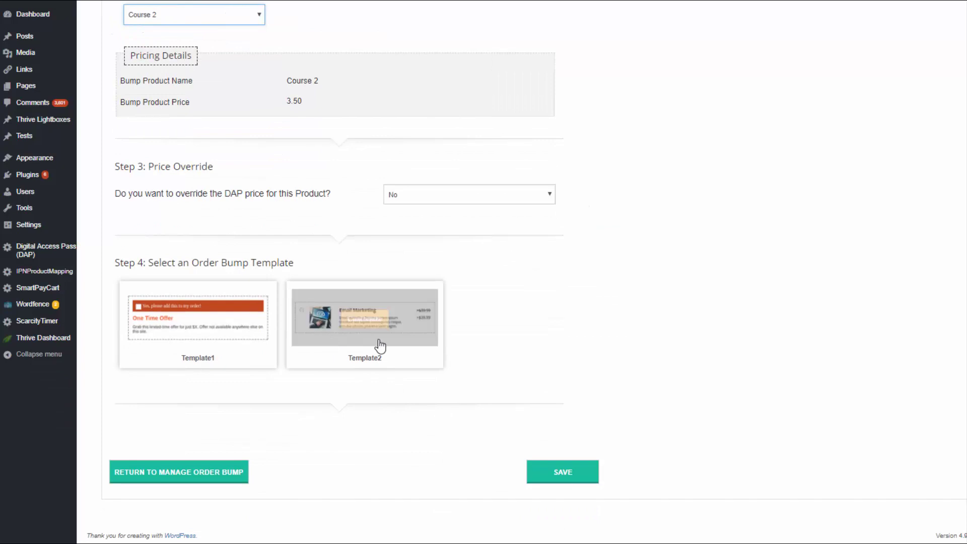
click(373, 321)
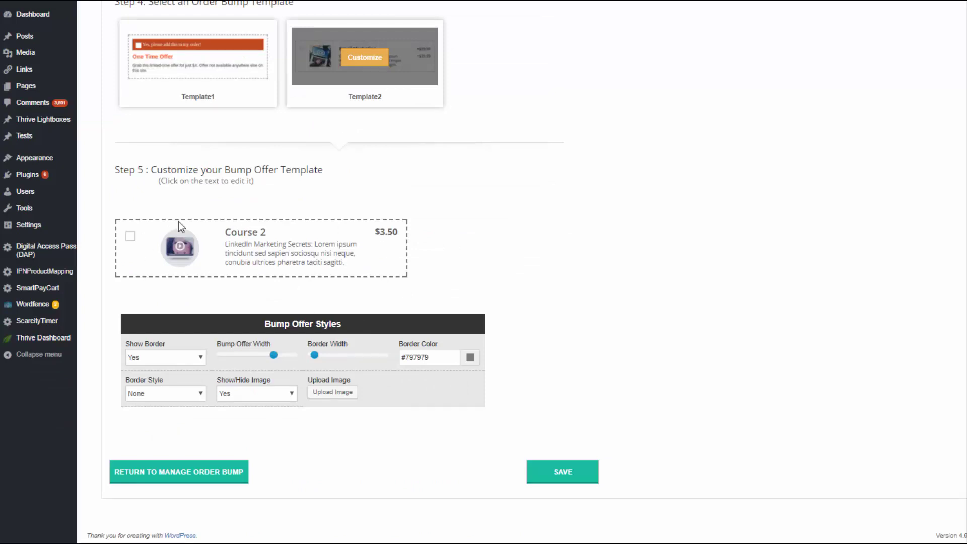
click(559, 470)
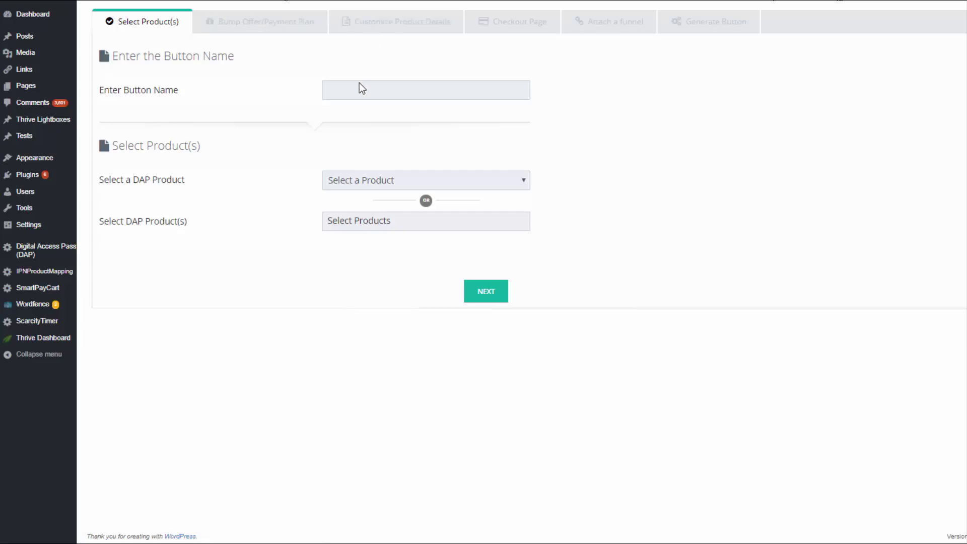
Step: Name the new button btn-bump-demo, select SmartPayCart (SPC) as its product, and continue to the bump offer settings
click(358, 90)
text(btn-bump-demo)
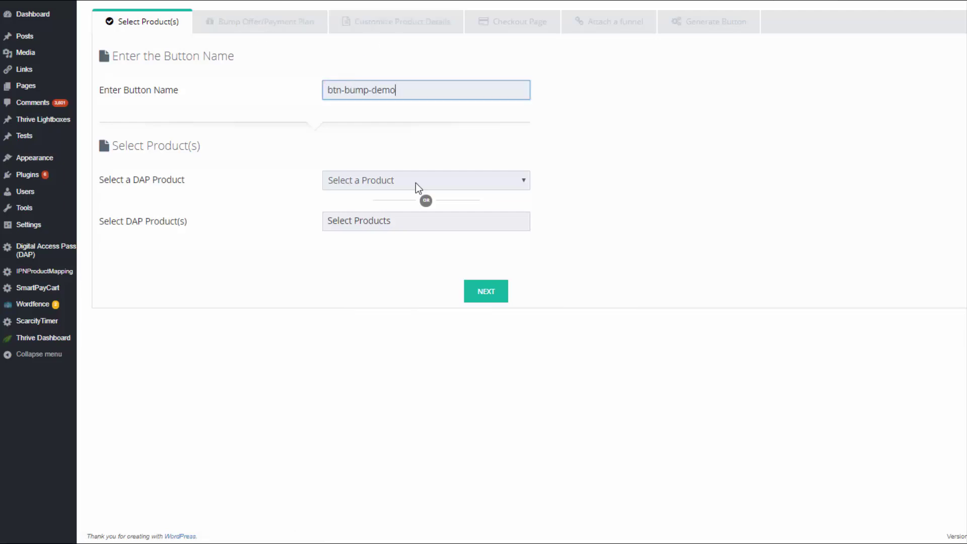
click(415, 182)
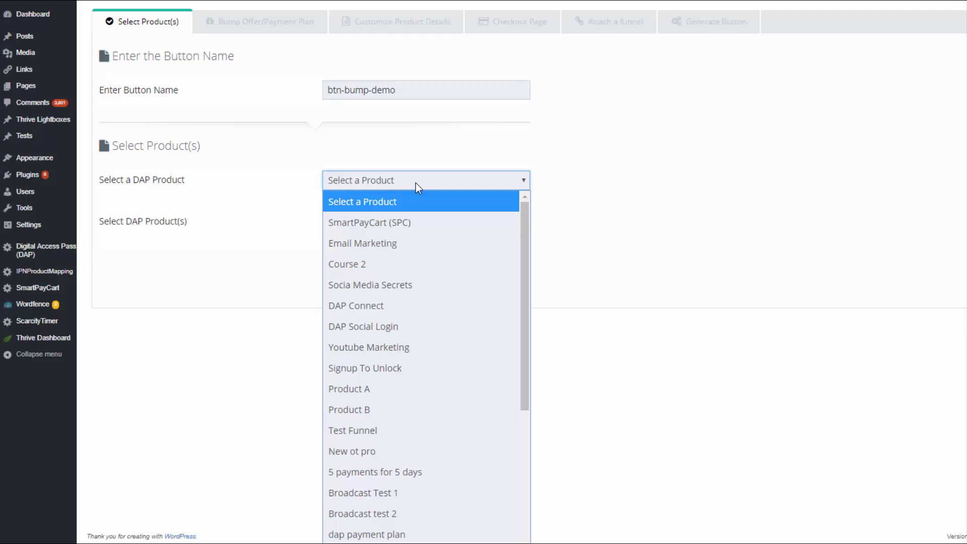
click(381, 227)
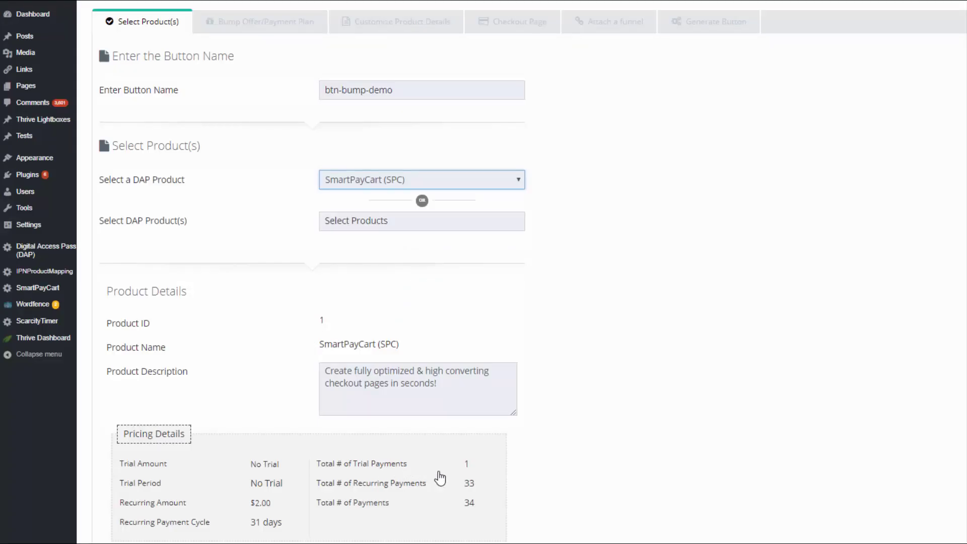
scroll(453, 483, down, 4)
click(464, 485)
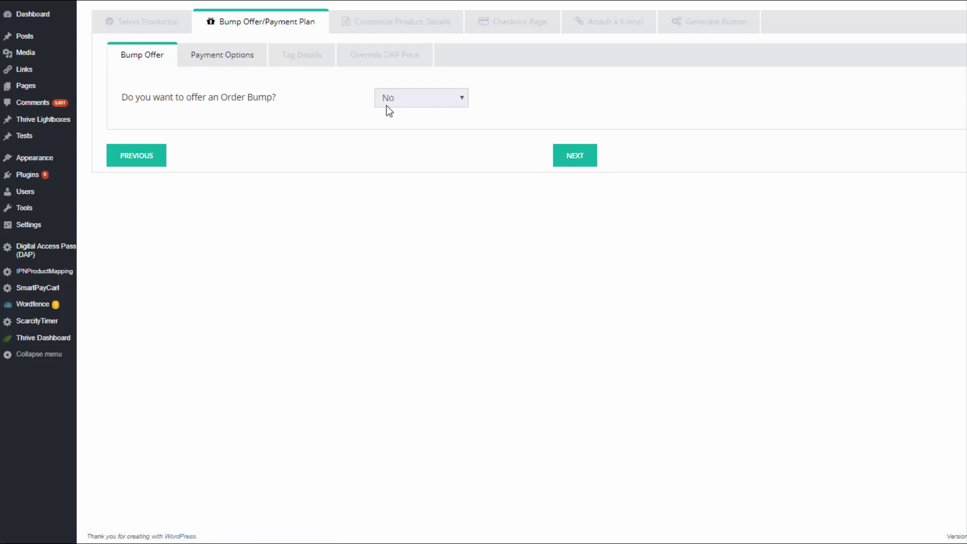
Step: Enable the order bump offer for the button and select both orderbump-demo and orderbump-demo-2
click(414, 96)
click(408, 139)
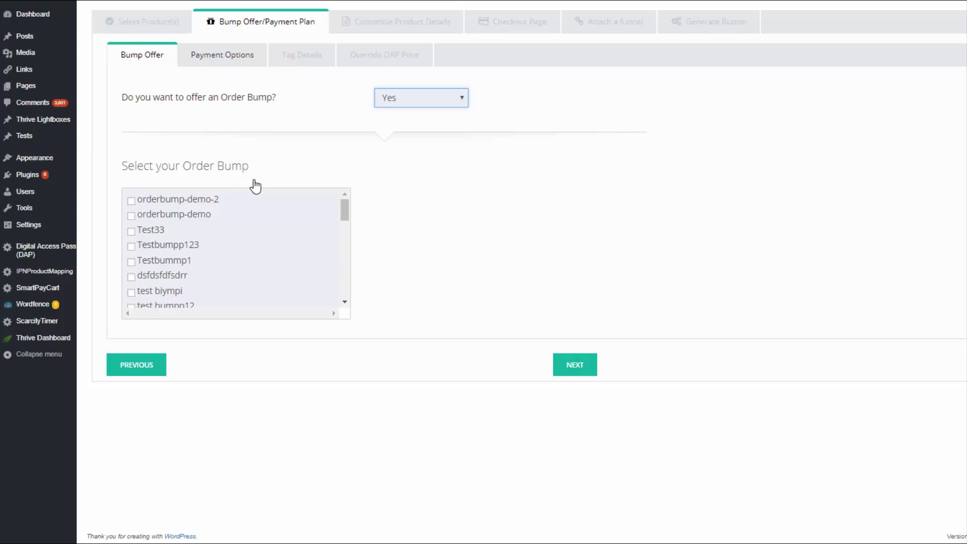
mouse_move(38, 290)
click(132, 203)
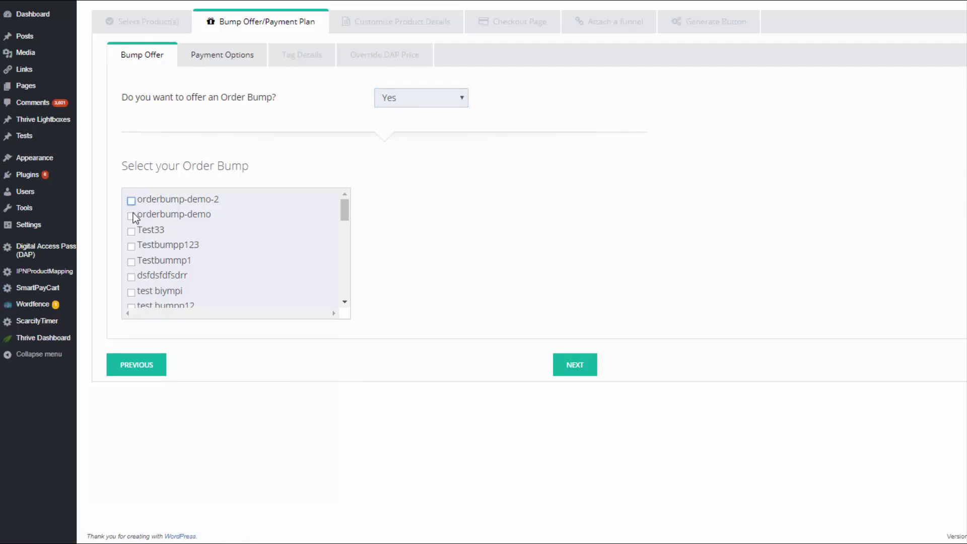
click(132, 215)
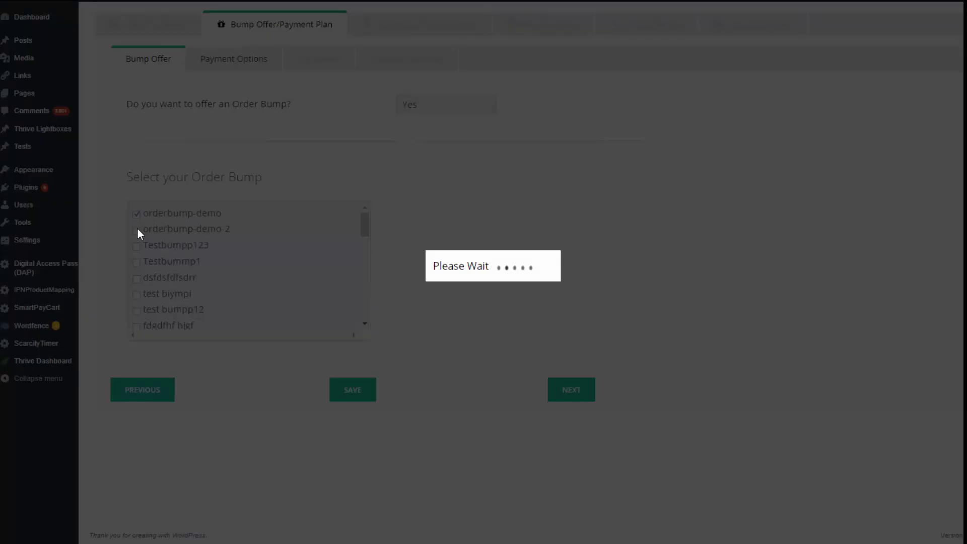
key(space)
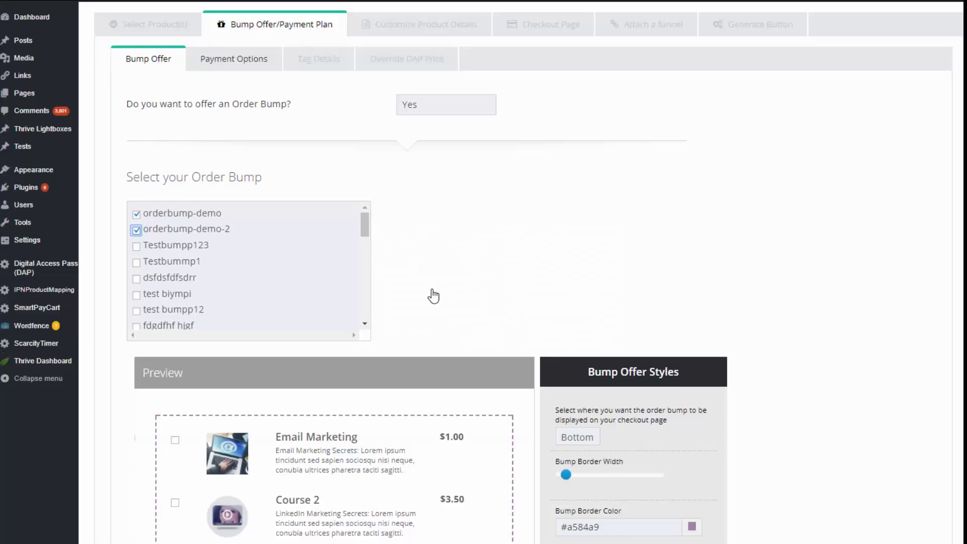
Step: Style the combined bump offer's border with width 3 and a green color, leaving the Dashed style
scroll(433, 297, down, 3)
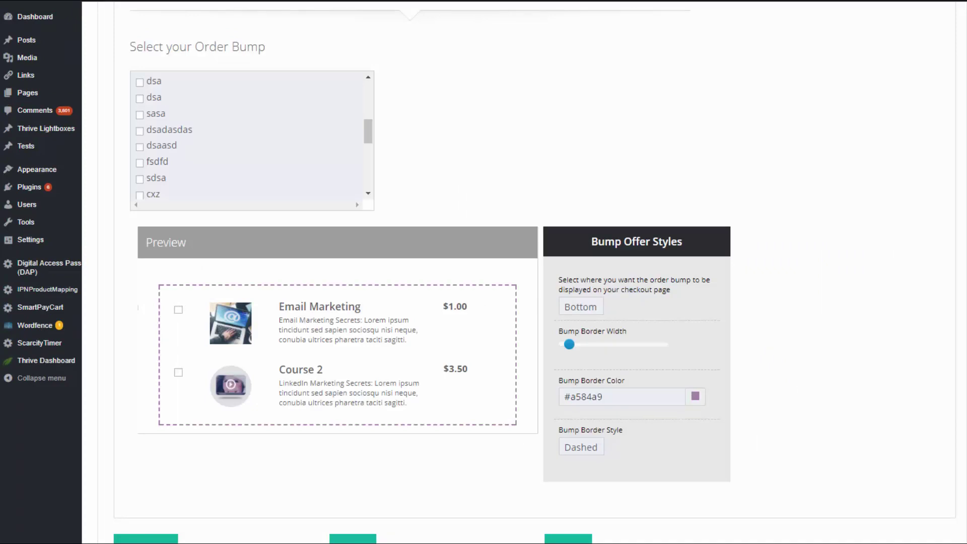
scroll(331, 295, down, 2)
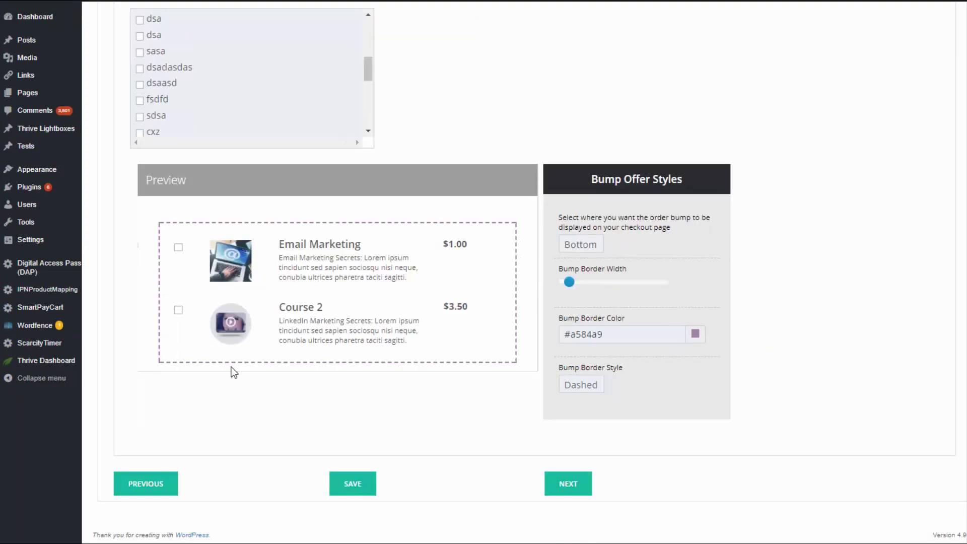
mouse_move(573, 284)
drag(572, 283, 575, 284)
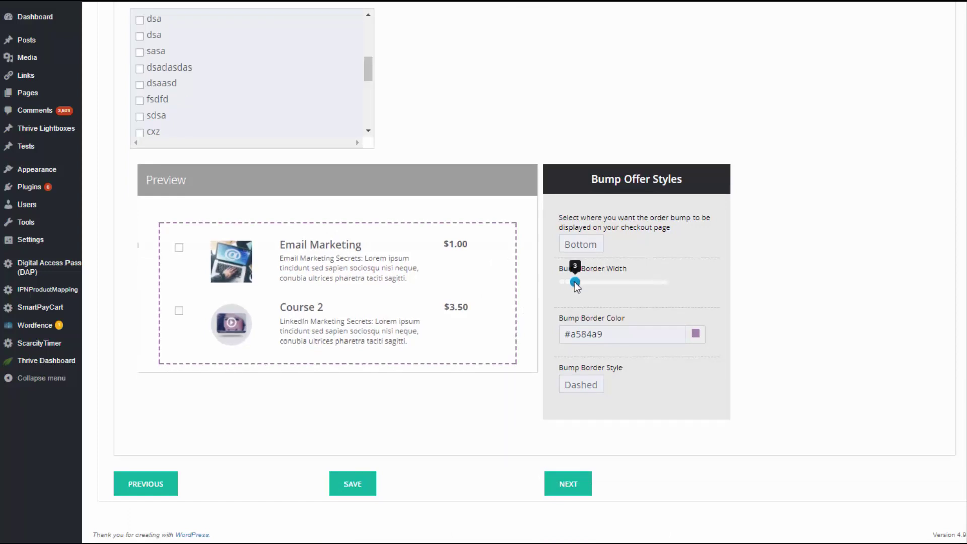
click(695, 336)
mouse_move(669, 358)
mouse_down()
mouse_move(667, 370)
mouse_move(637, 379)
mouse_move(648, 364)
mouse_move(683, 372)
mouse_up()
click(696, 392)
click(754, 372)
click(589, 383)
click(718, 445)
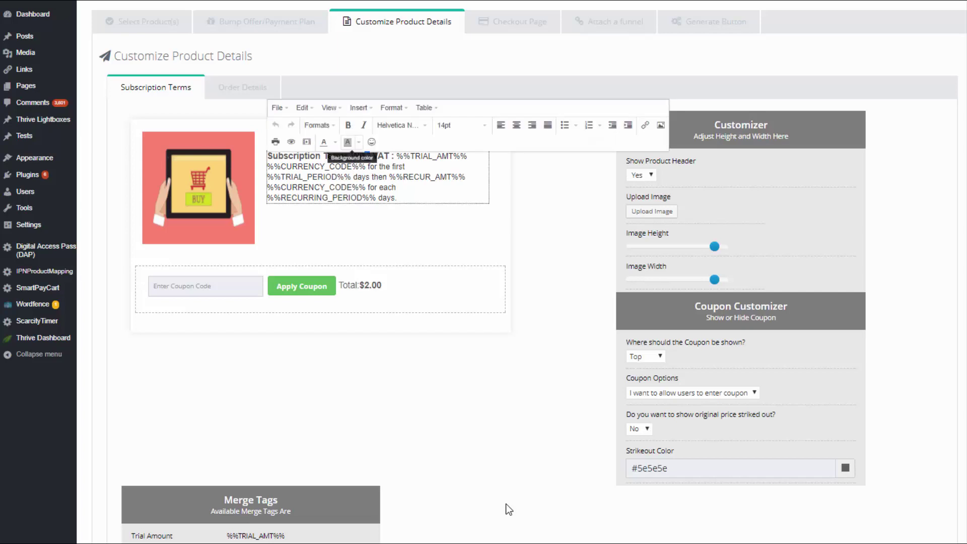
Step: Remove the VAT wording from the Subscription Terms label in the product description
key(shift+Right)
key(shift+Right)
key(shift+Right)
key(shift+Right)
key(BackSpace)
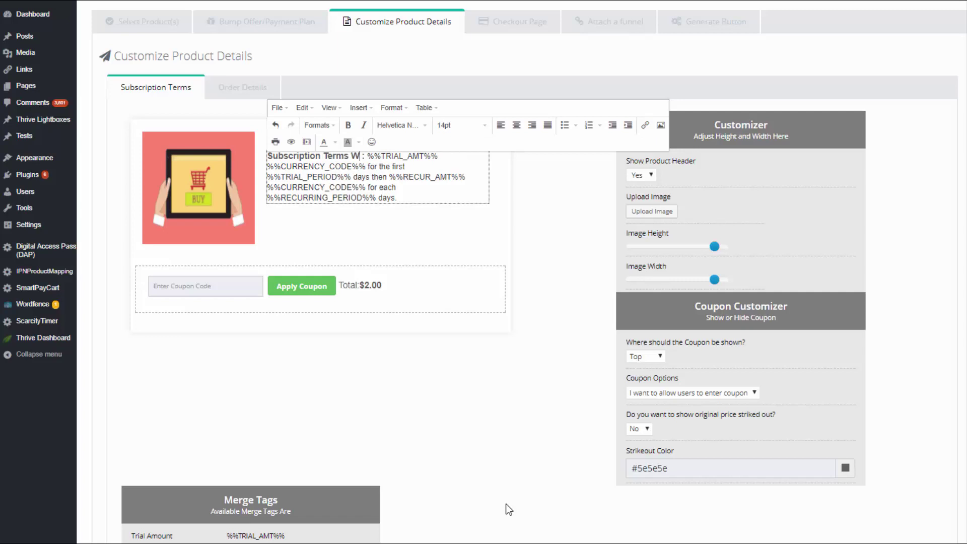
key(BackSpace)
click(506, 504)
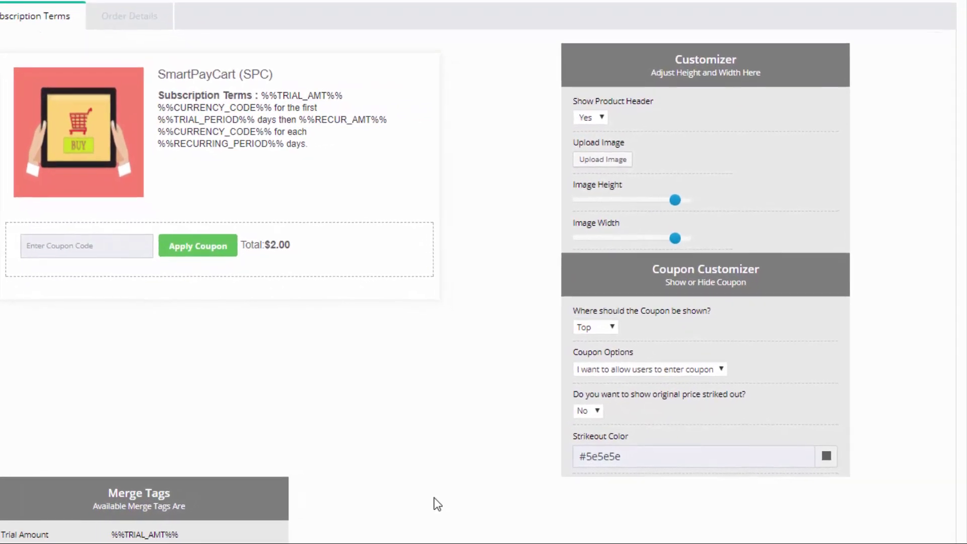
Step: Set the coupon option to "I don't want to show coupon section"
key(alt+Down)
key(Down)
key(Down)
key(Return)
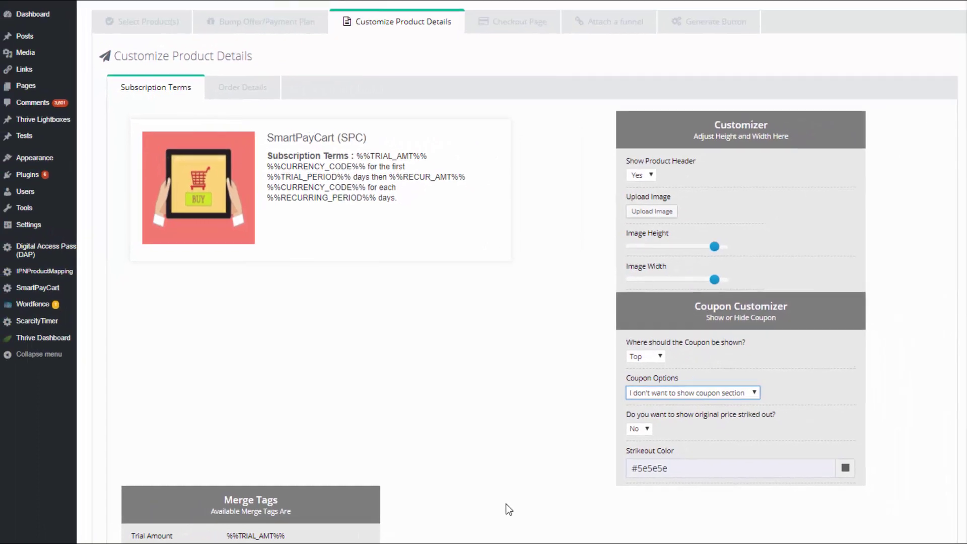
Step: Try hiding the product header, and show it again
key(shift+Tab)
key(shift+Tab)
key(shift+Tab)
key(shift+Tab)
key(shift+Tab)
key(alt+Down)
key(Down)
key(Return)
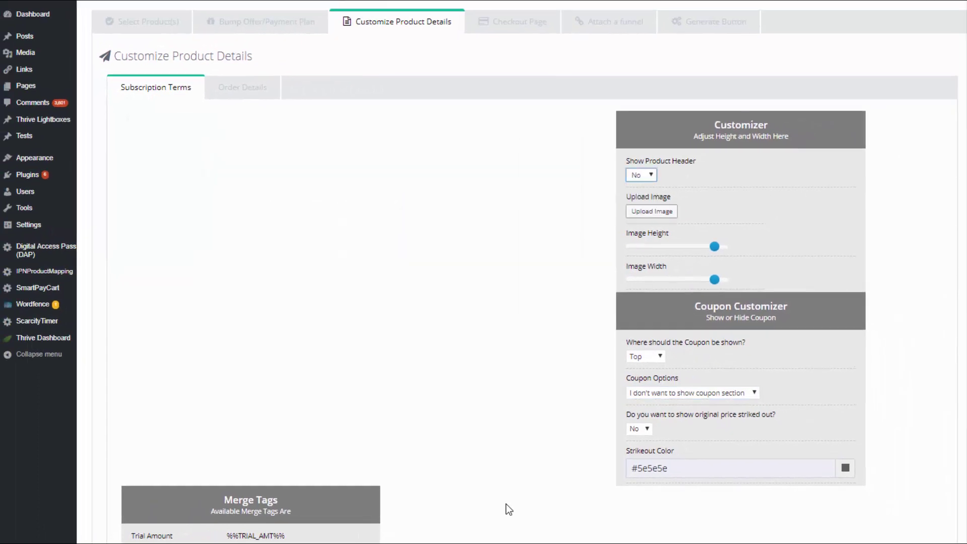
key(alt+Down)
key(Up)
key(Return)
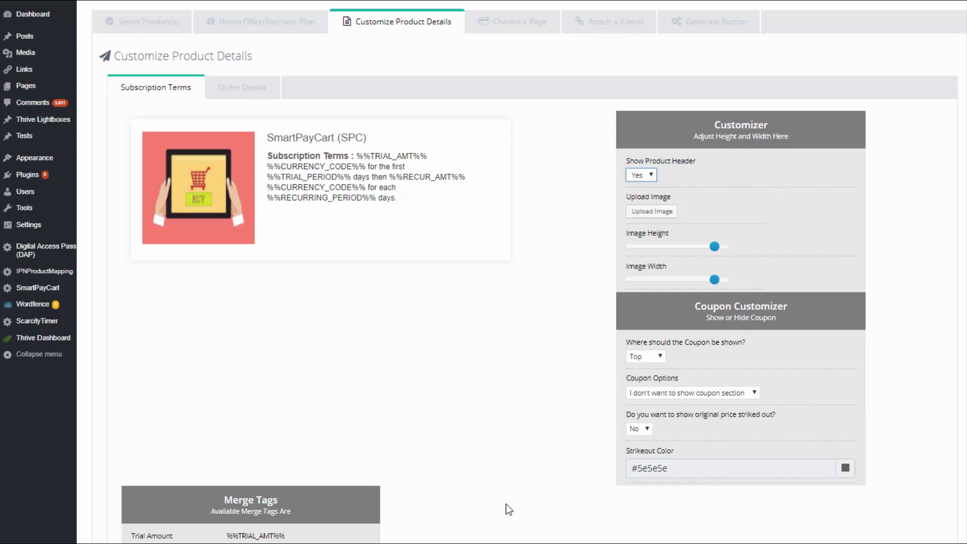
key(Return)
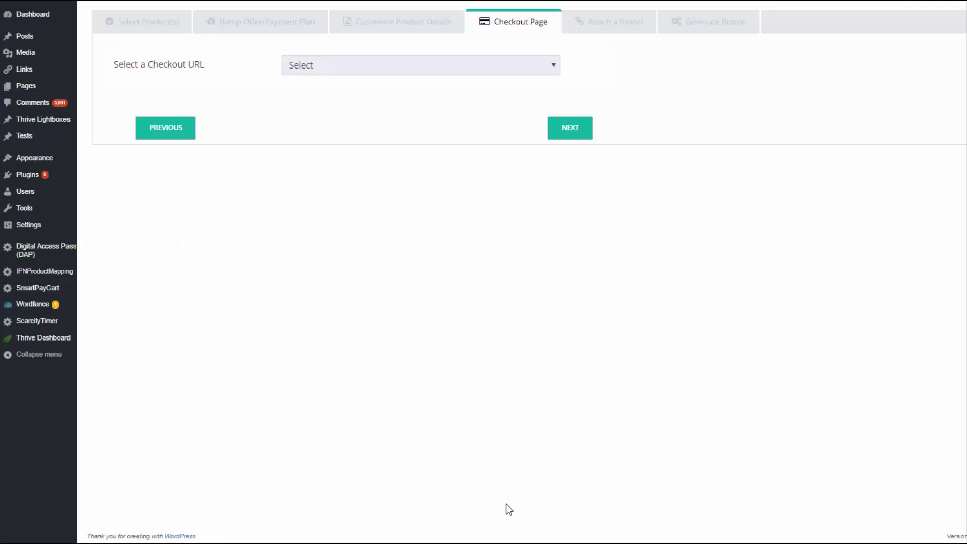
key(Tab)
key(space)
key(Down)
key(Return)
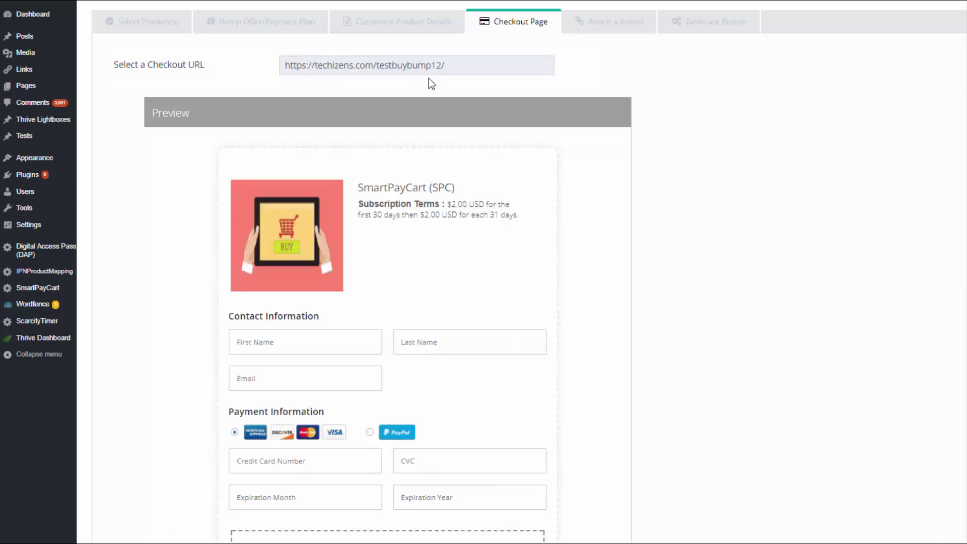
mouse_move(53, 292)
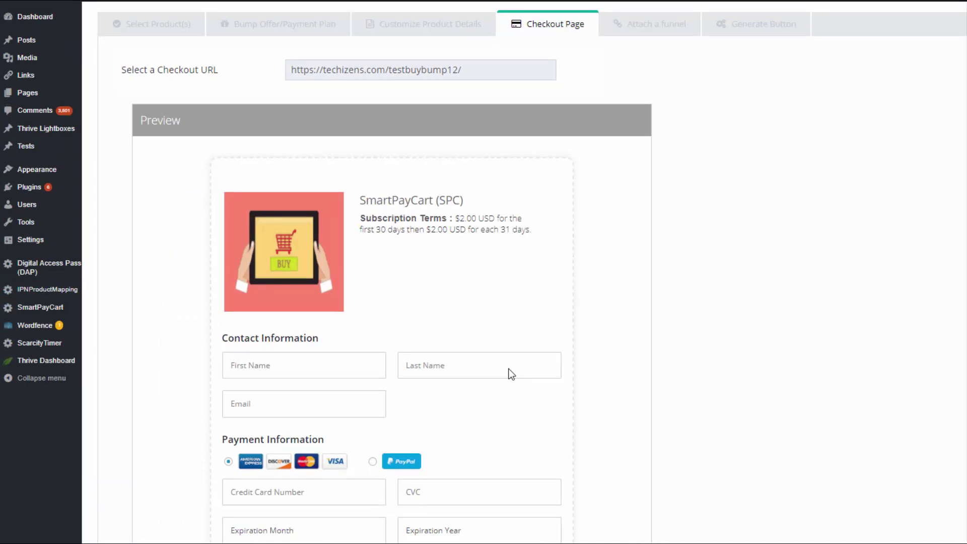
scroll(509, 373, down, 3)
scroll(511, 374, down, 3)
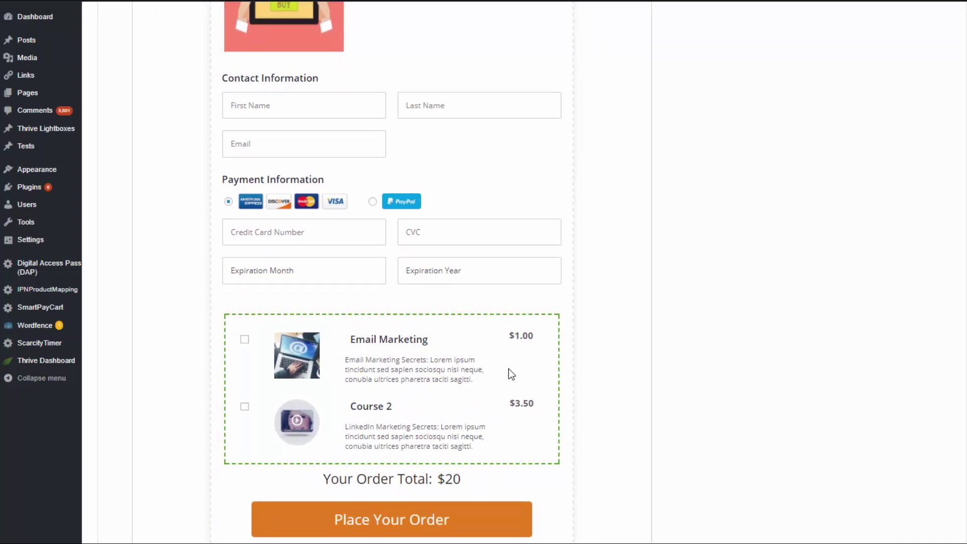
scroll(509, 370, down, 3)
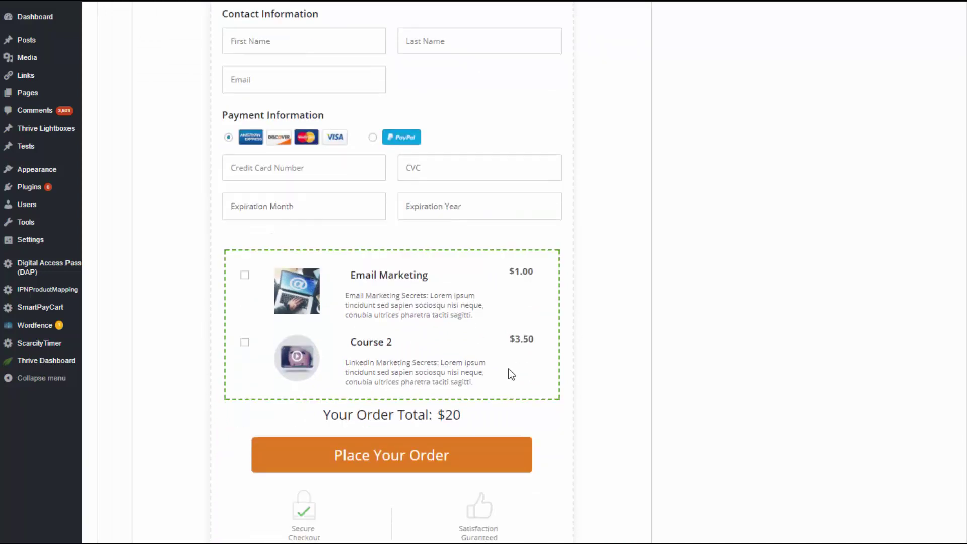
scroll(508, 373, down, 2)
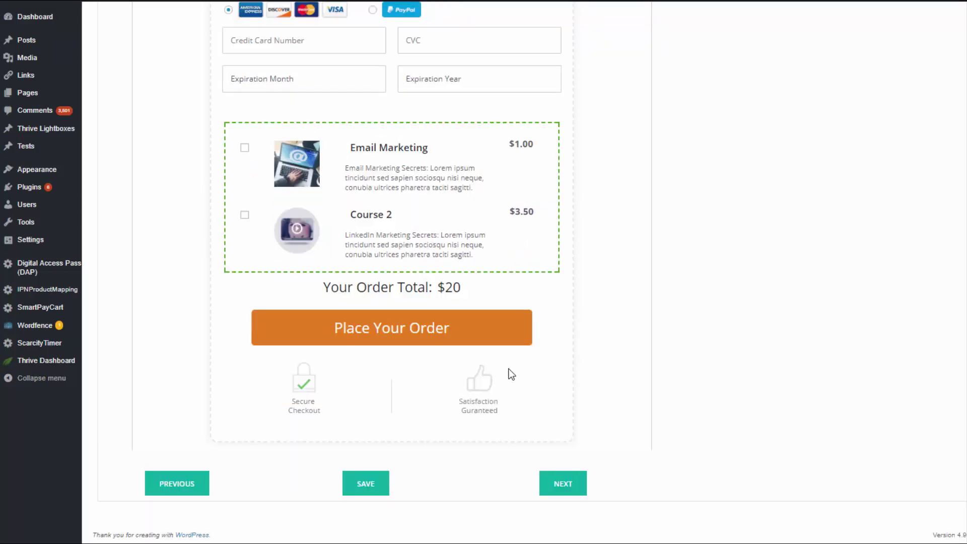
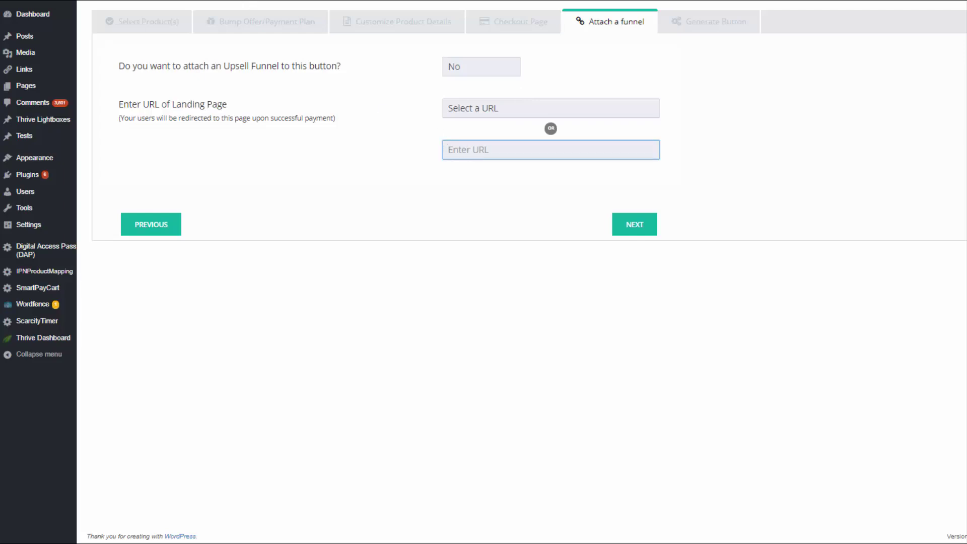
click(134, 21)
click(606, 46)
text(http://techiesme.com/thankyou)
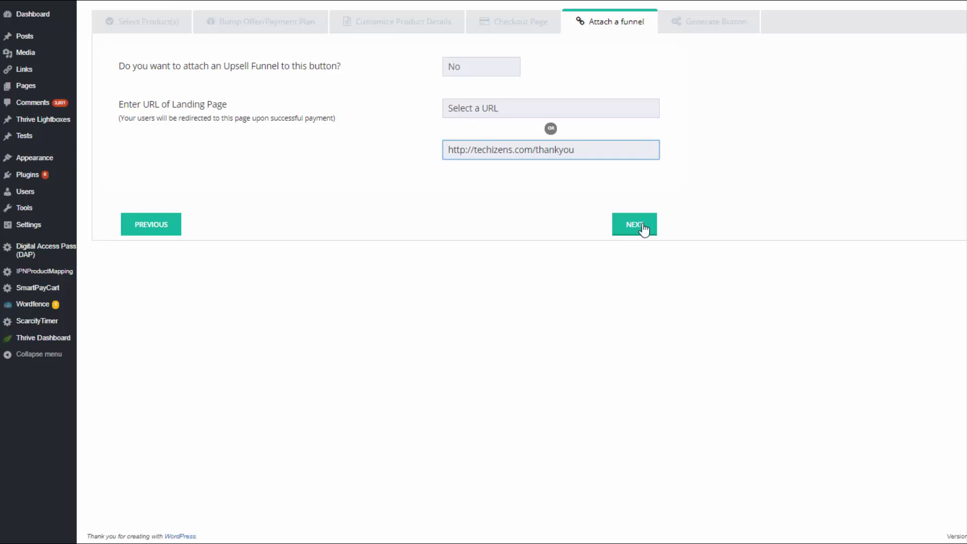
click(641, 225)
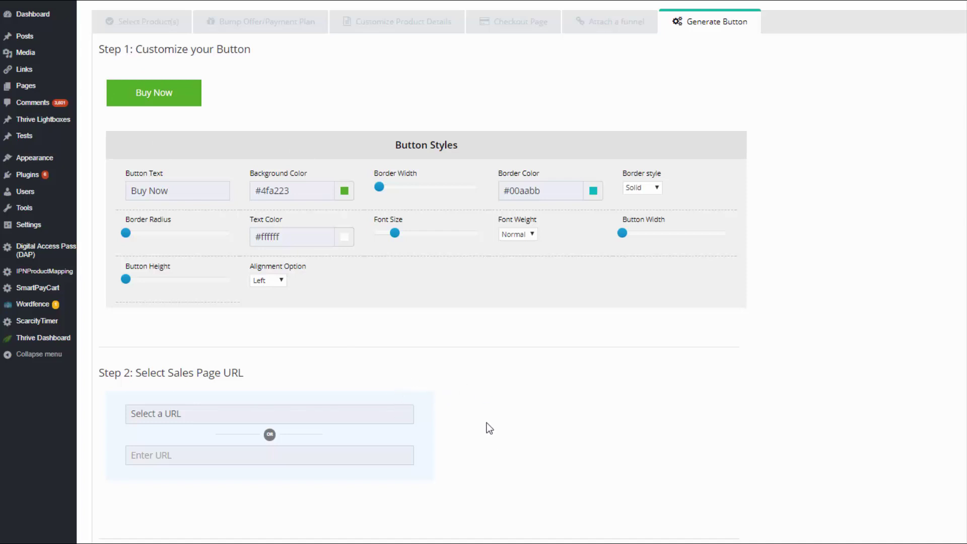
scroll(485, 419, down, 3)
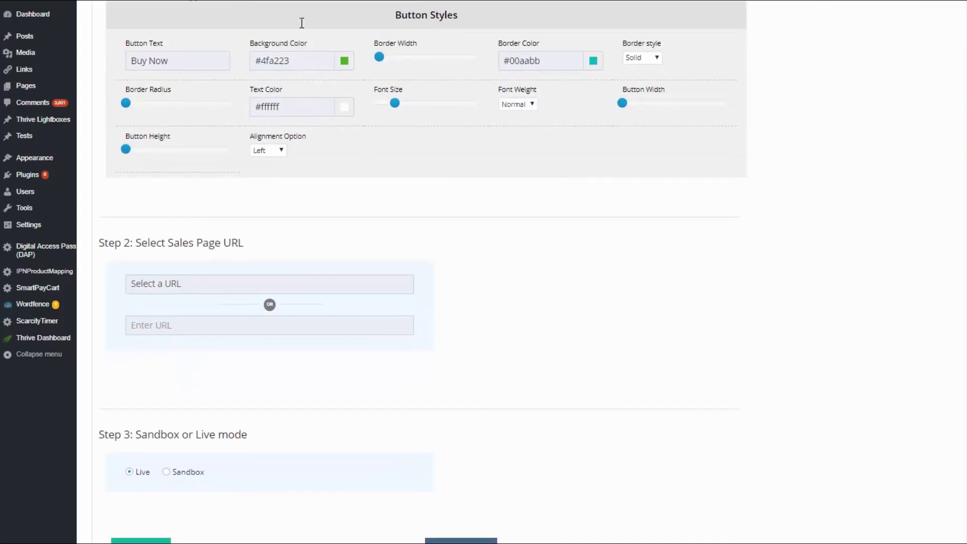
scroll(443, 272, down, 3)
scroll(377, 231, up, 3)
click(189, 284)
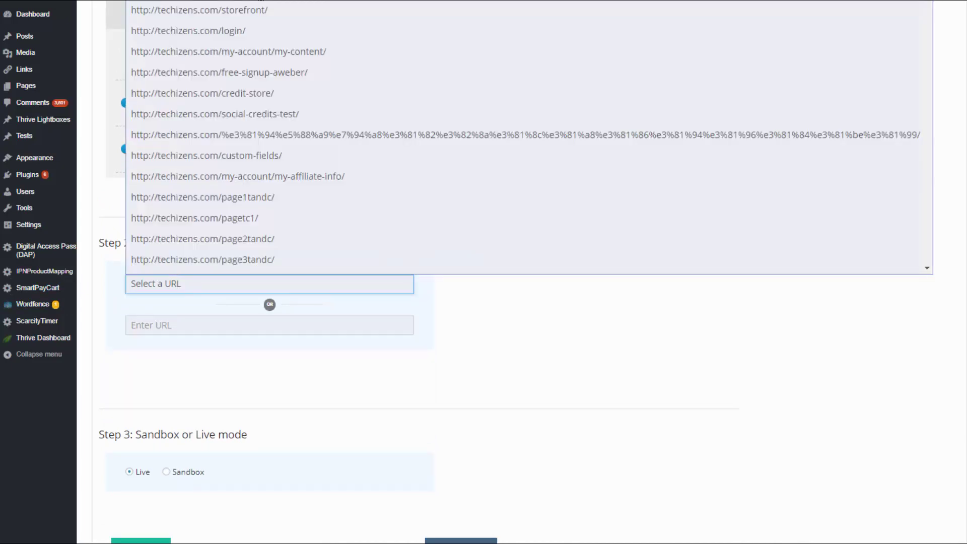
key(Return)
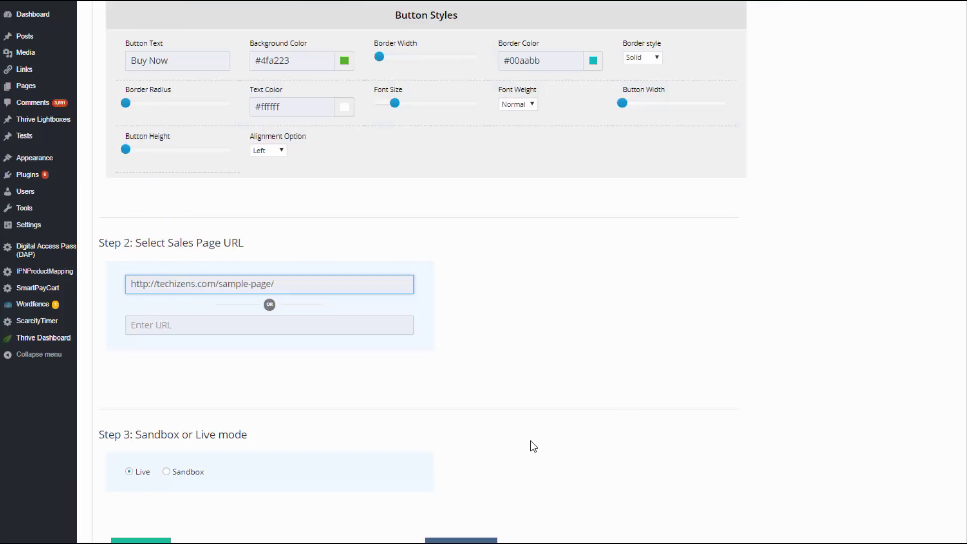
Step: Switch the payment button to Sandbox mode and save the button settings
scroll(530, 440, down, 2)
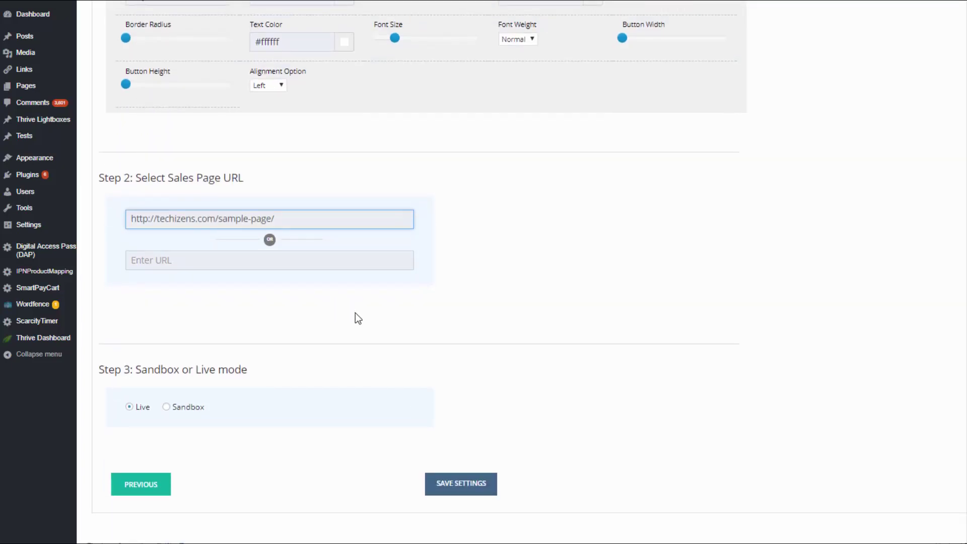
scroll(369, 339, down, 1)
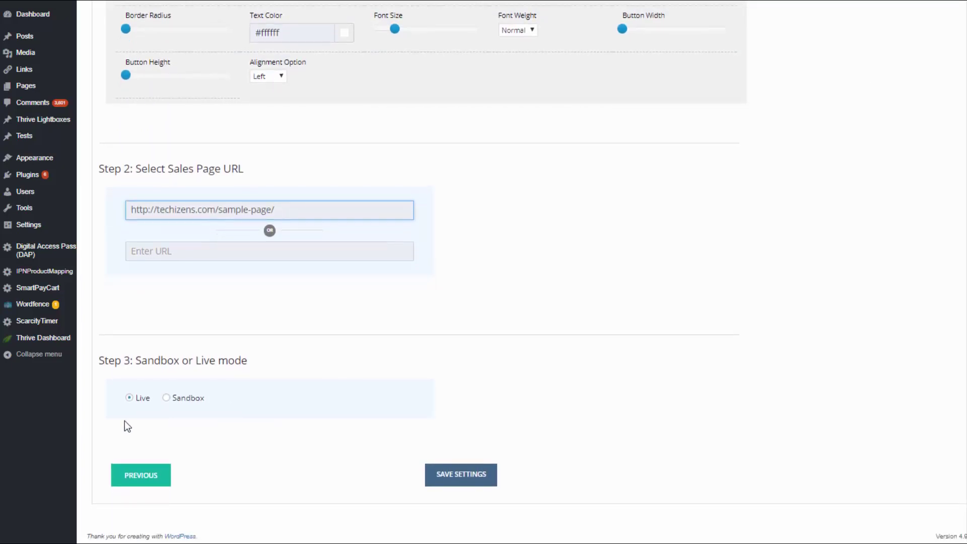
click(166, 398)
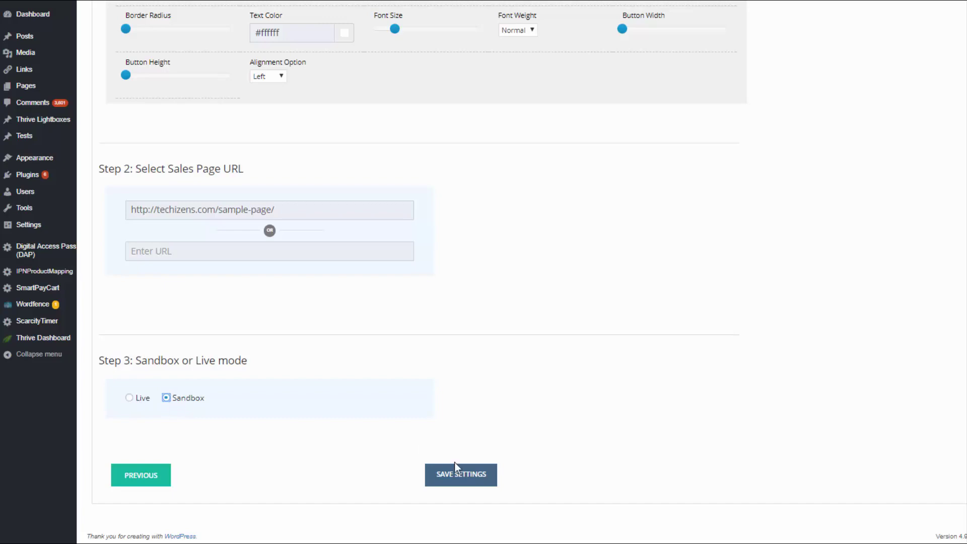
click(476, 474)
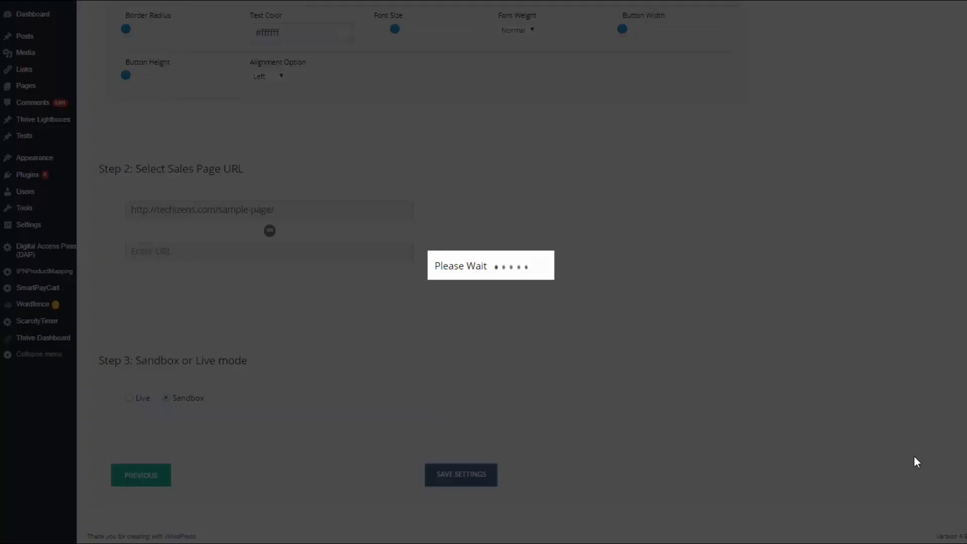
Step: Examine the generated bare link, payment link and payment button code, along with the button style settings
scroll(913, 456, down, 5)
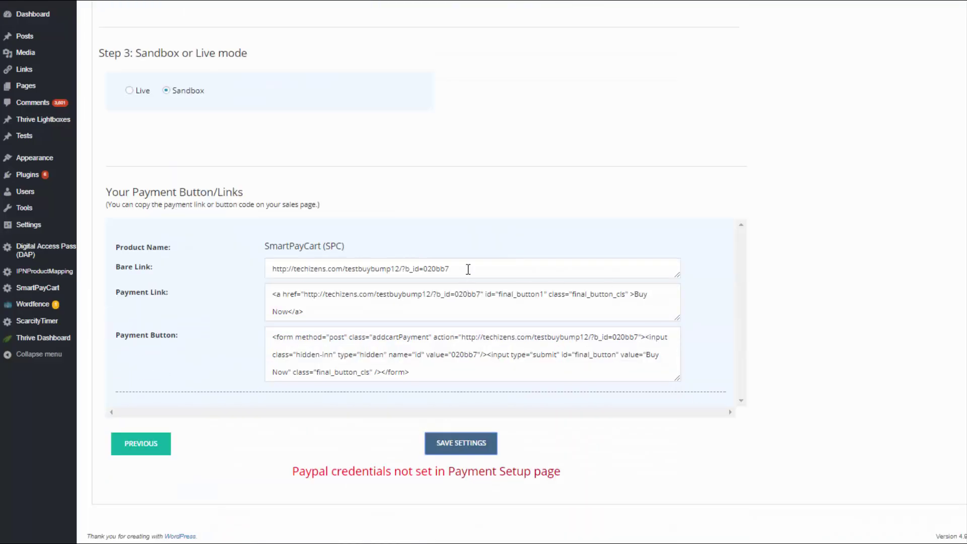
drag(468, 270, 236, 270)
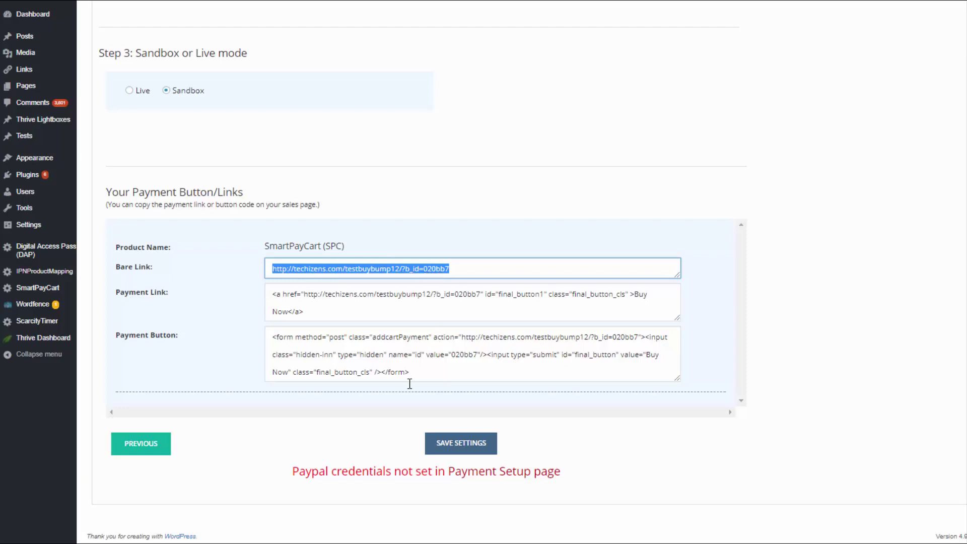
drag(416, 374, 243, 295)
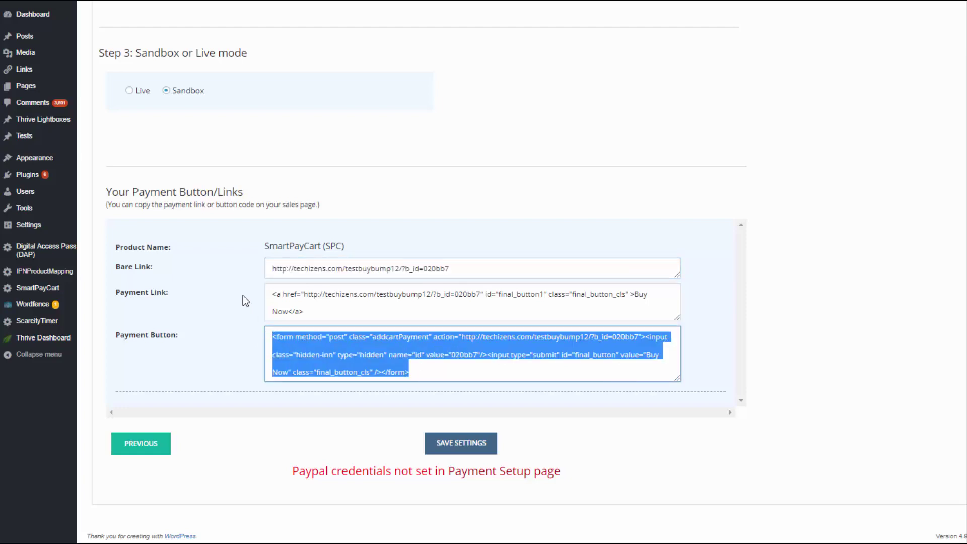
scroll(222, 219, up, 10)
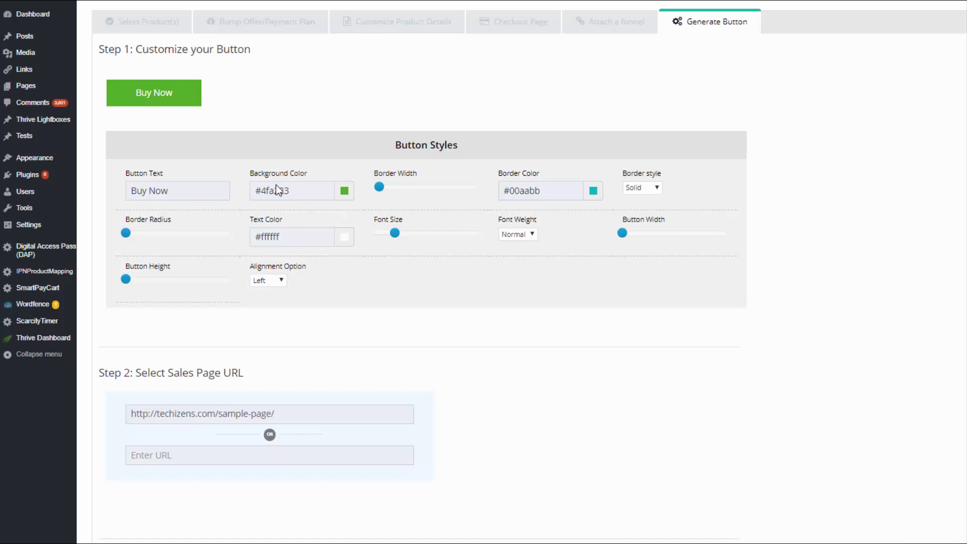
scroll(548, 433, down, 9)
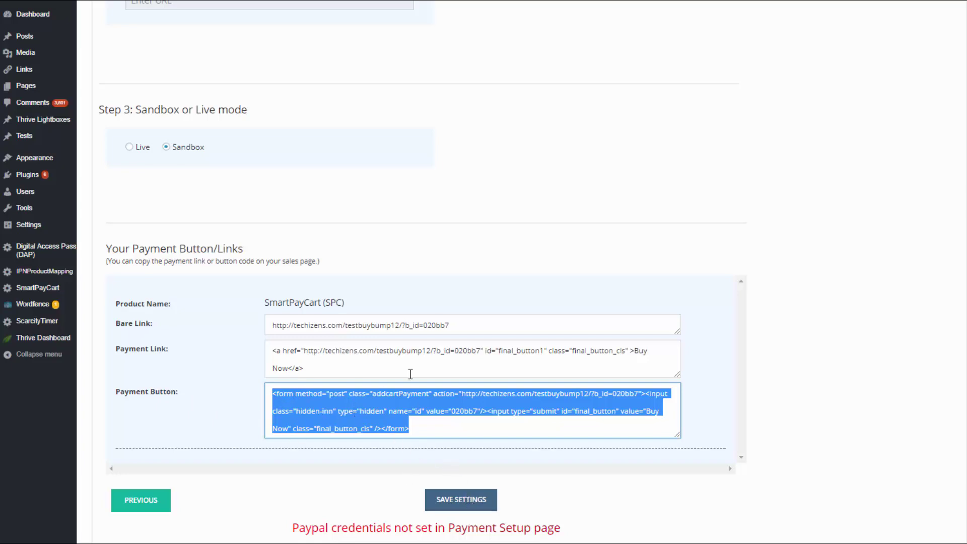
Step: Open the button's checkout page and review it down to the Email Marketing and Course 2 bump offers
click(503, 324)
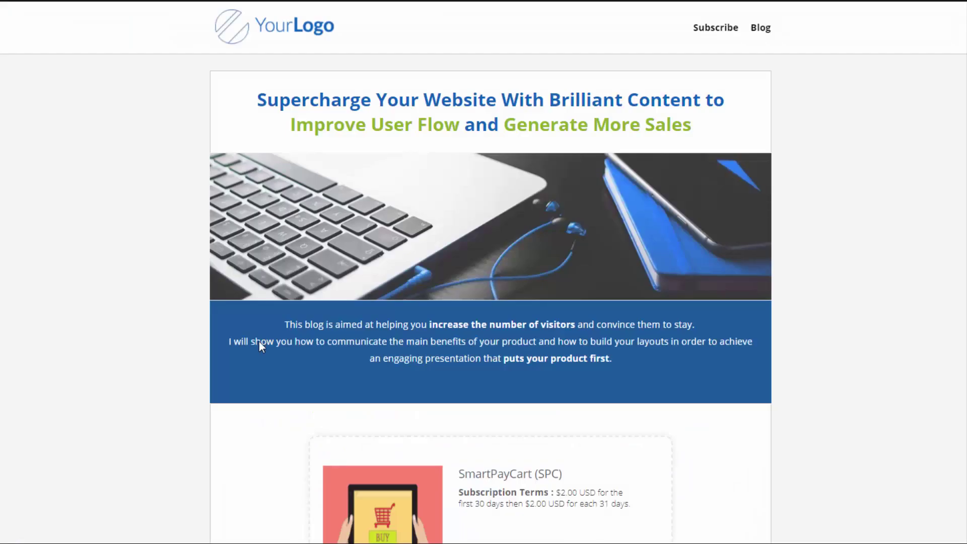
scroll(259, 341, down, 6)
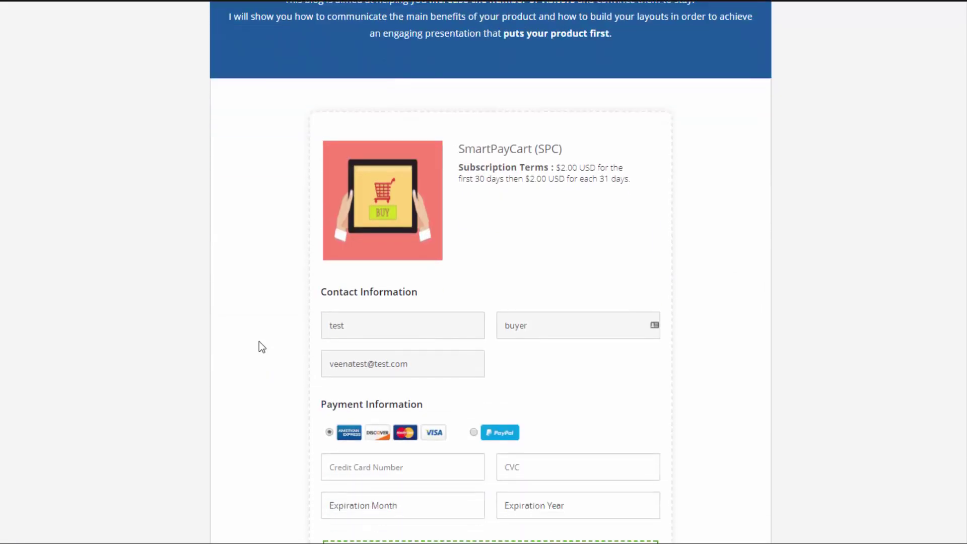
scroll(258, 342, down, 6)
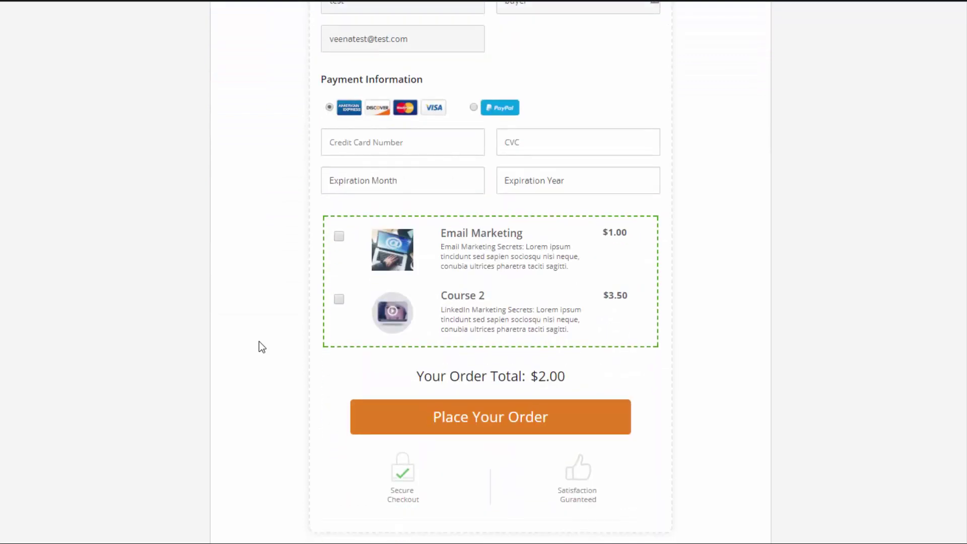
scroll(259, 346, down, 1)
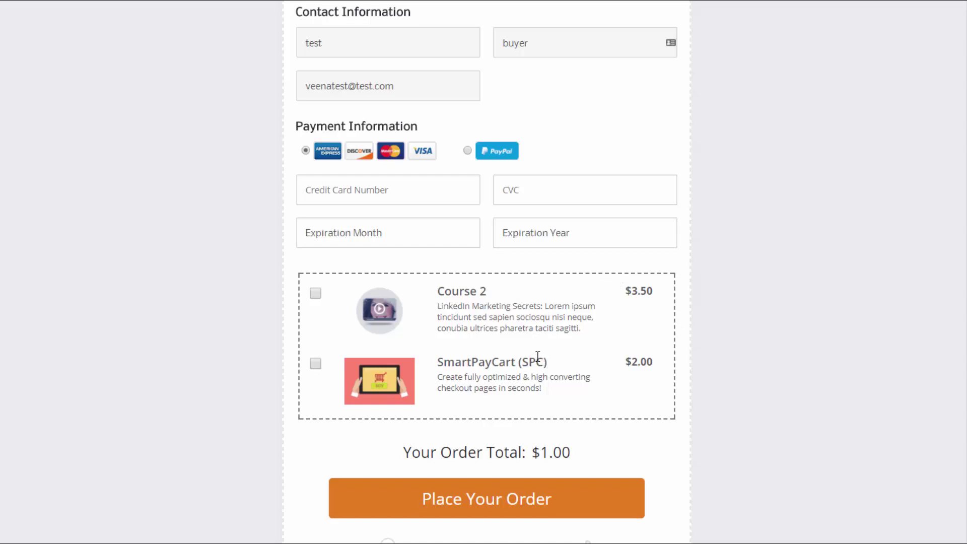
Step: On the Email Marketing checkout page, add the Course 2 and SmartPayCart (SPC) bump offers and apply the coupon code get51%
click(315, 293)
click(315, 362)
scroll(331, 334, up, 4)
click(371, 164)
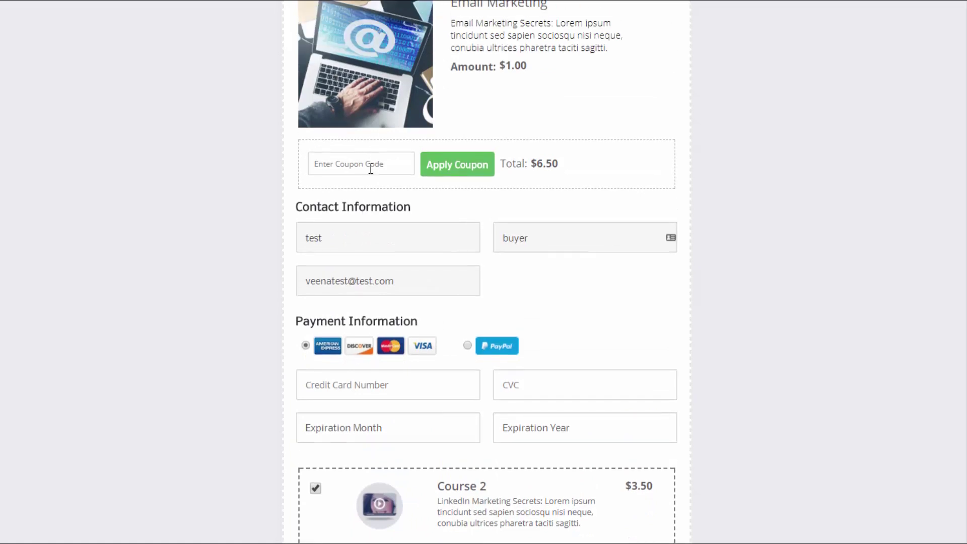
text(get51%)
click(431, 171)
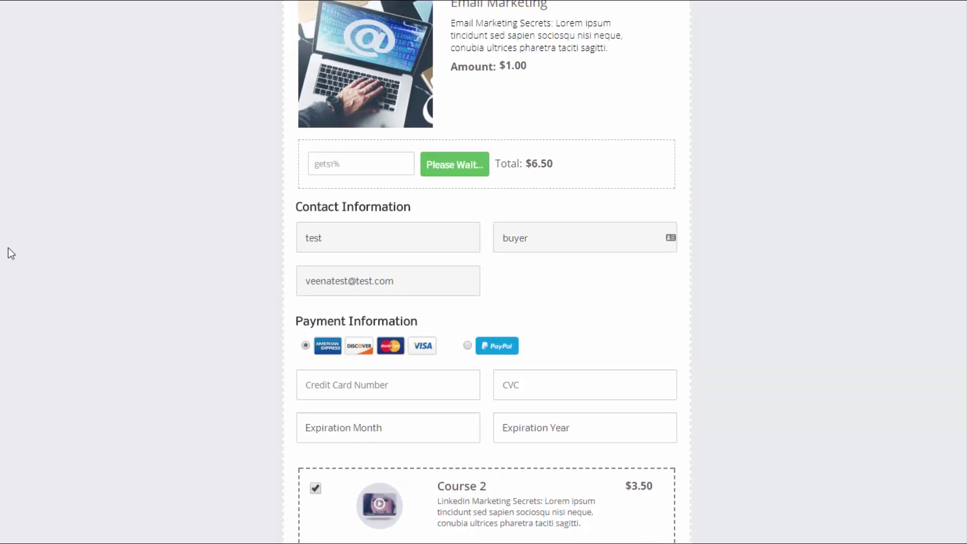
Step: Check the discounted prices of both bump offers and the order total against the applied coupon
scroll(8, 248, down, 4)
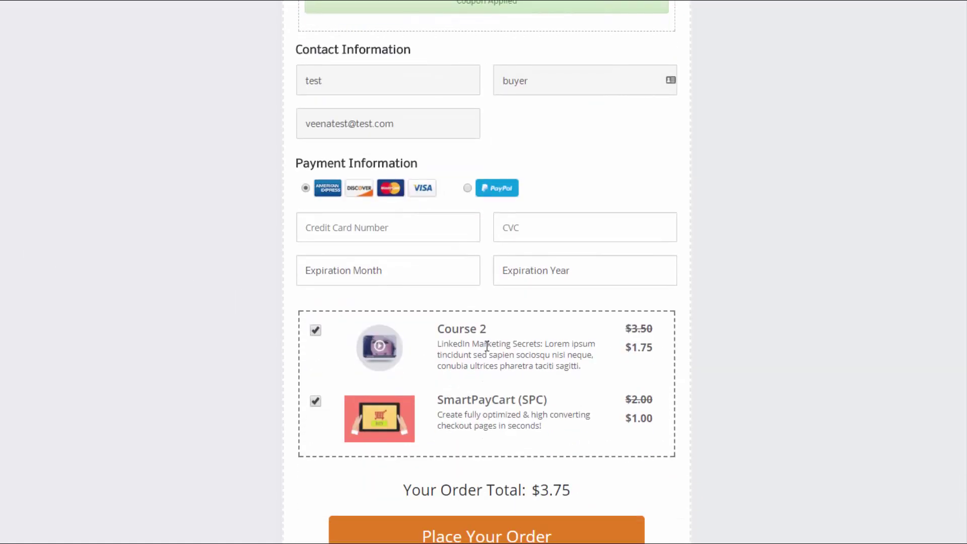
scroll(649, 347, down, 1)
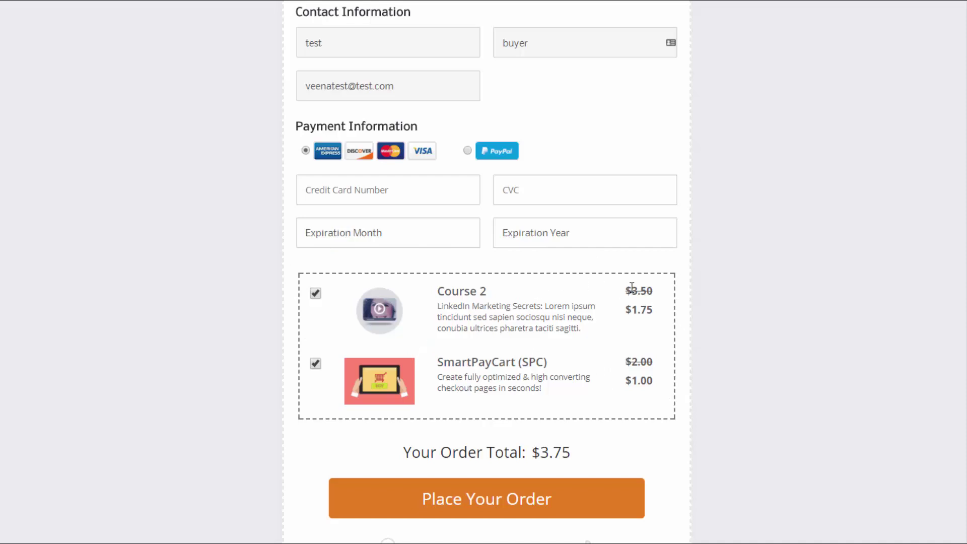
scroll(552, 221, up, 4)
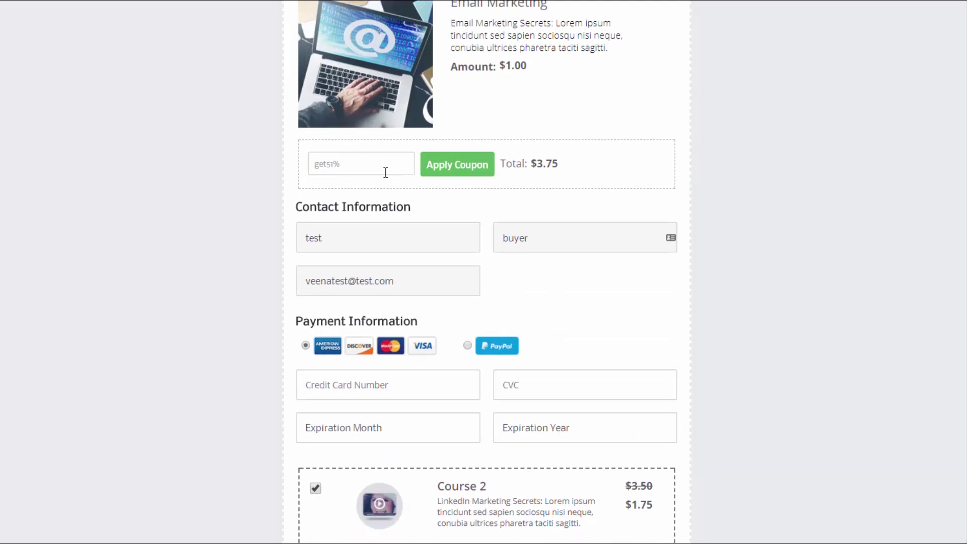
scroll(269, 210, down, 3)
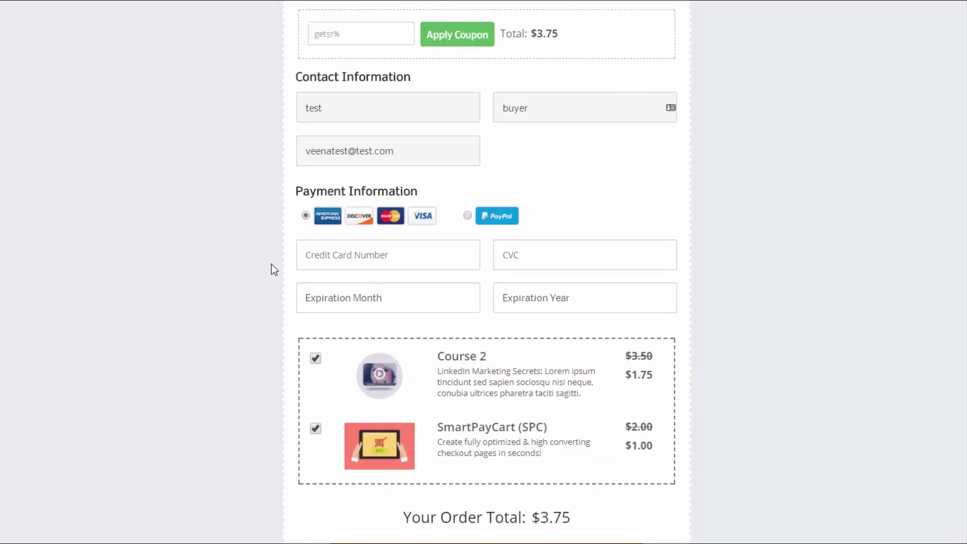
scroll(275, 272, down, 1)
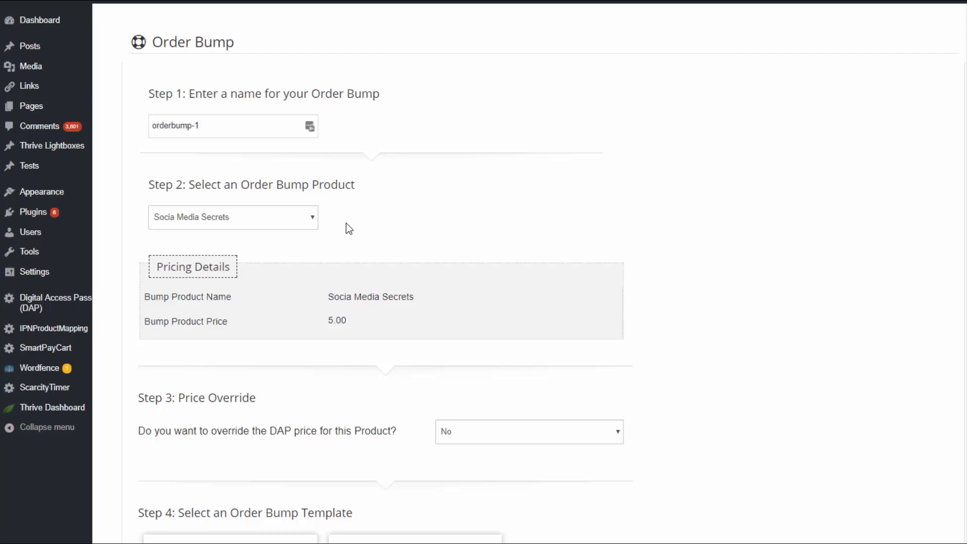
Step: Review the orderbump-1 settings, from its pricing details to the Template1 offer styles and arrow options
scroll(346, 225, down, 3)
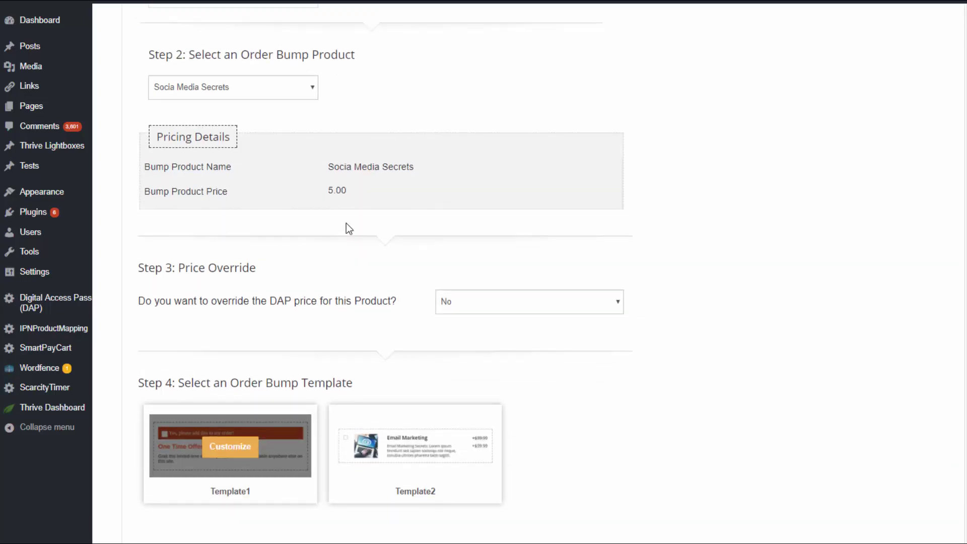
scroll(345, 223, down, 2)
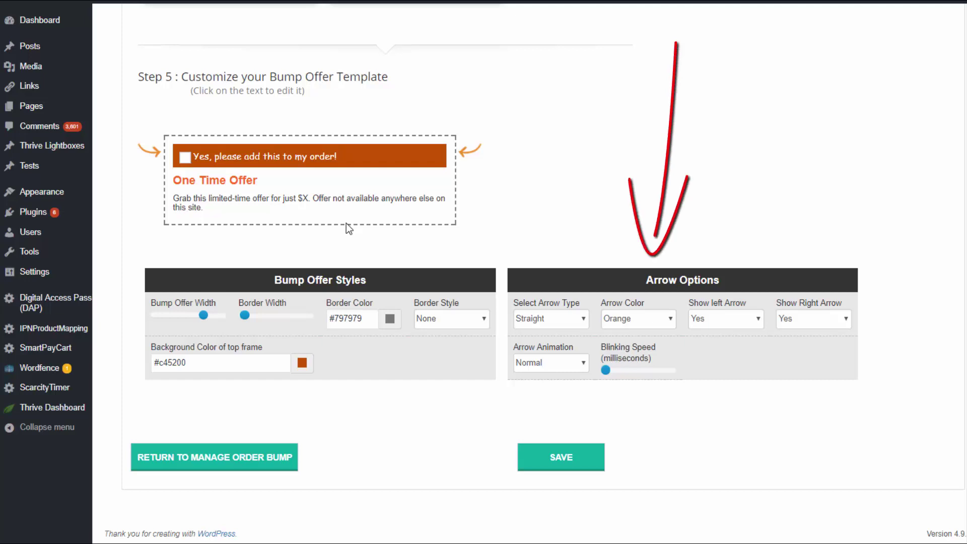
Step: In the bump offer settings of the existing SmartPayCart button, set the order bump option to No and save
mouse_move(45, 347)
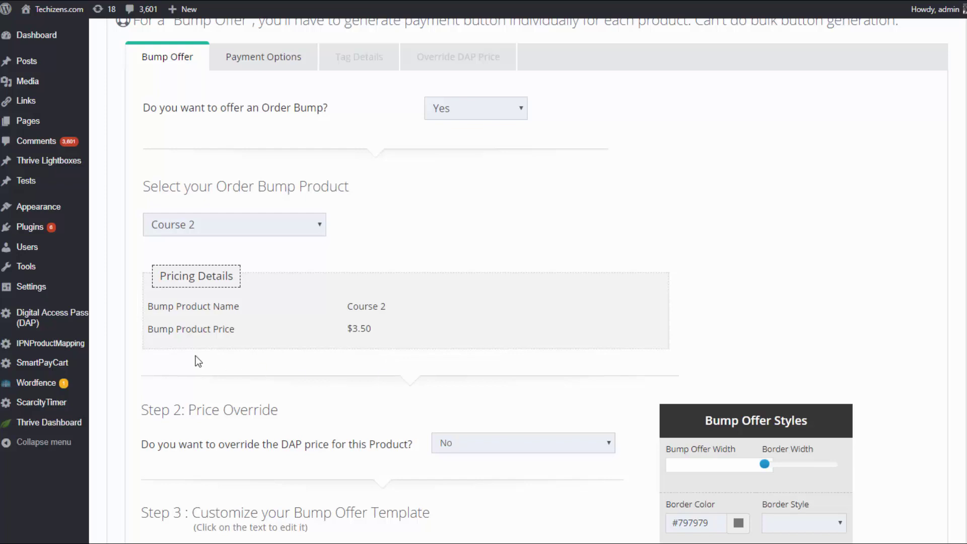
mouse_move(31, 369)
click(438, 112)
click(442, 128)
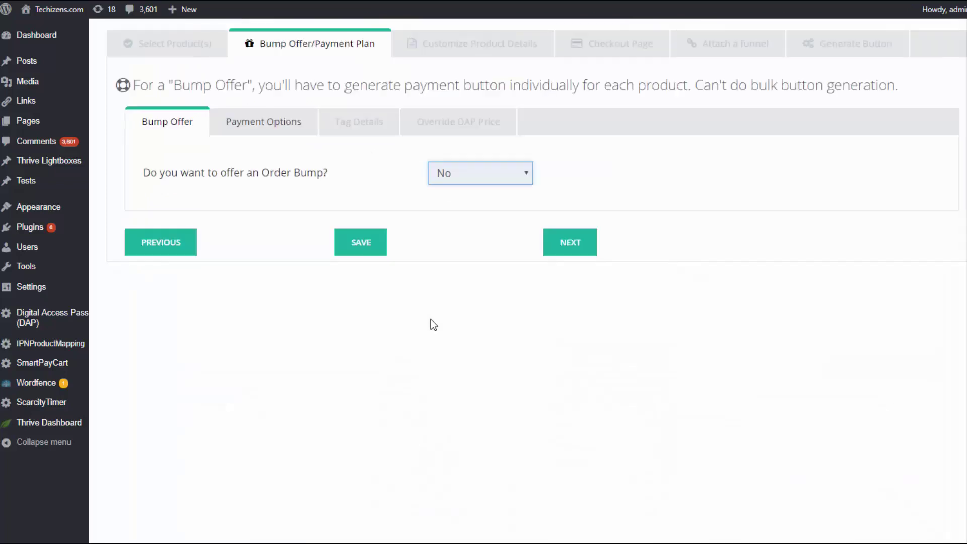
click(367, 249)
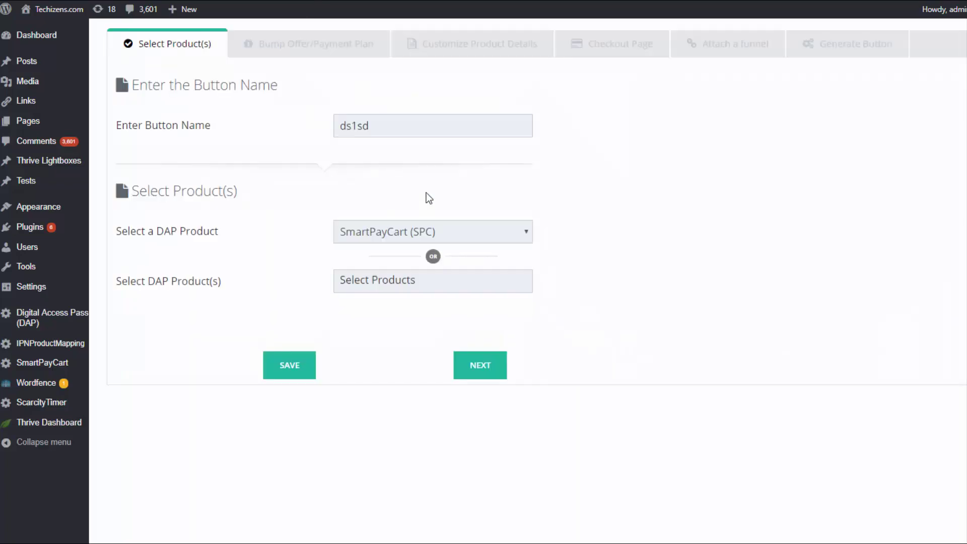
Step: Return to the bump offer settings of button ds1sd and set the order bump option to Yes
click(305, 54)
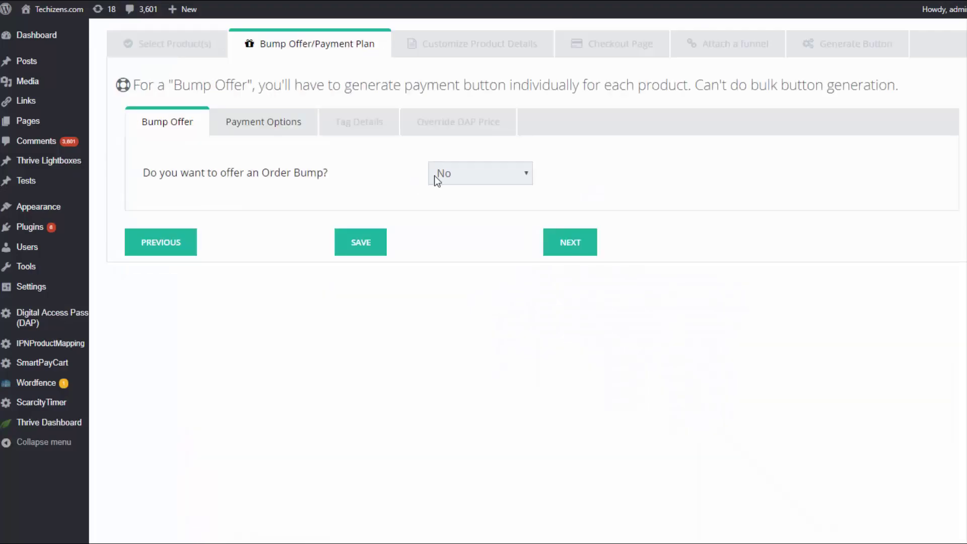
click(436, 176)
click(449, 215)
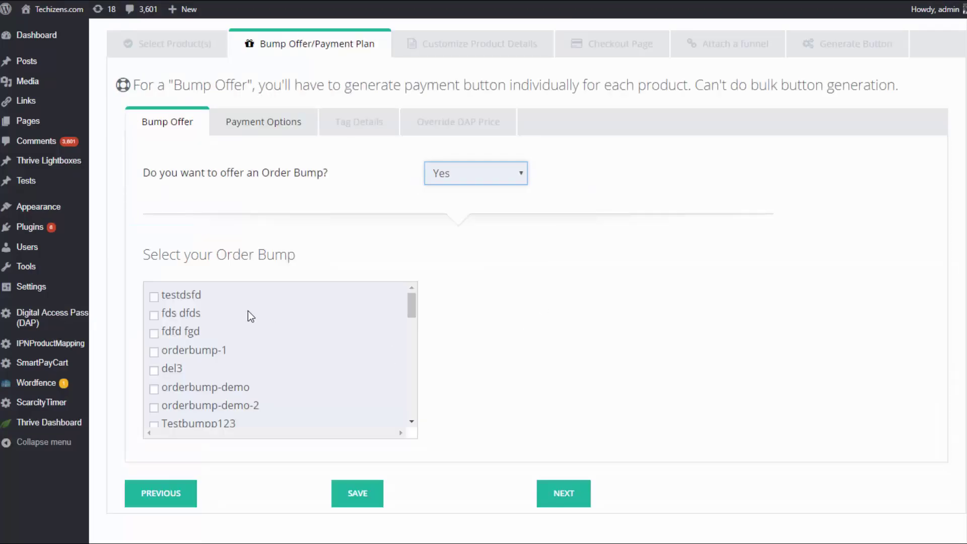